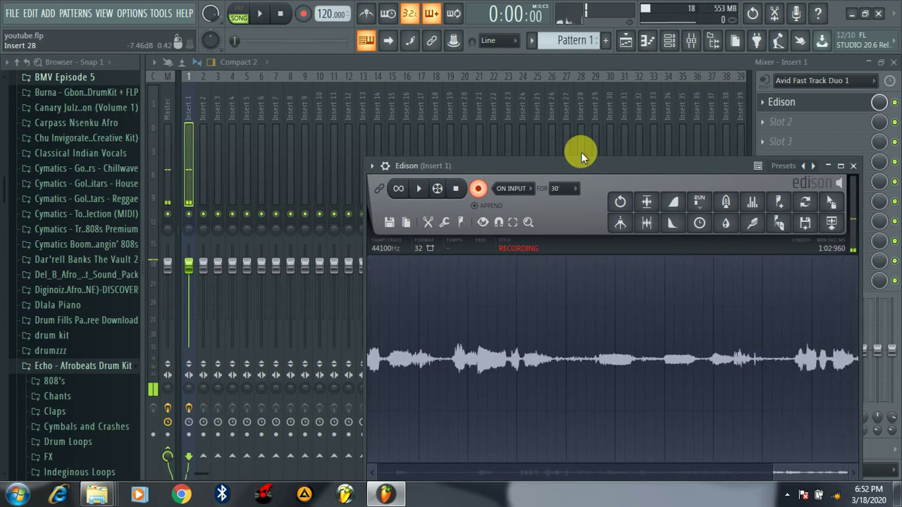
Close the Edison recorder and the mixer, and fit the playlist arrangement to about bars 1 to 77.
click(853, 169)
click(893, 62)
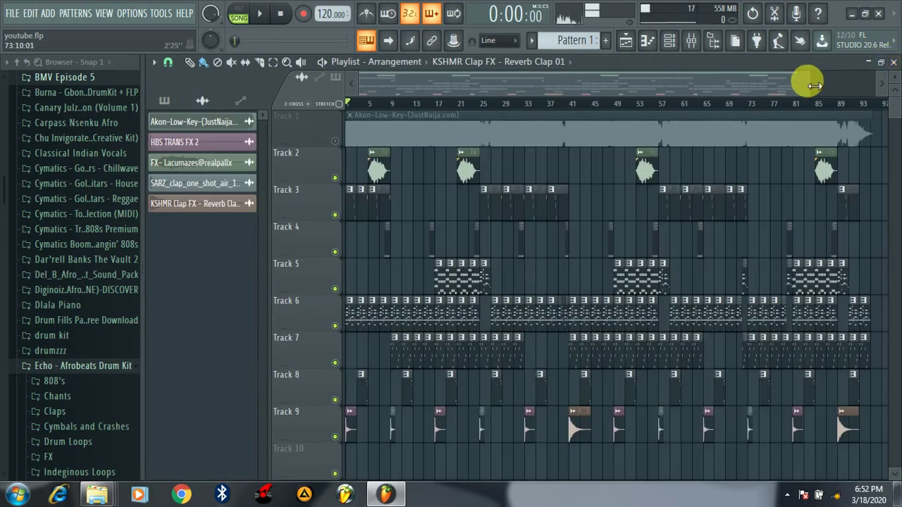
drag(814, 85, 869, 84)
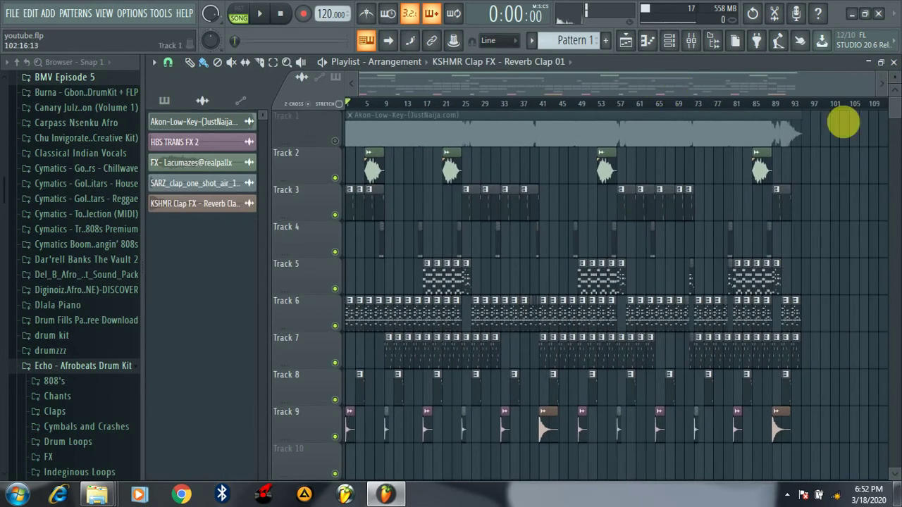
drag(869, 89, 723, 91)
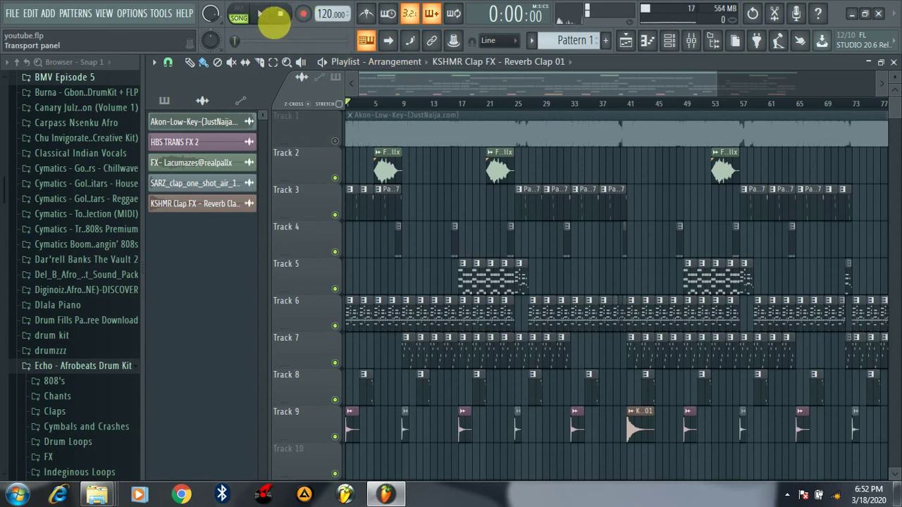
Play the song arrangement from the start, stop it and widen the playlist view to cover the whole song.
click(262, 15)
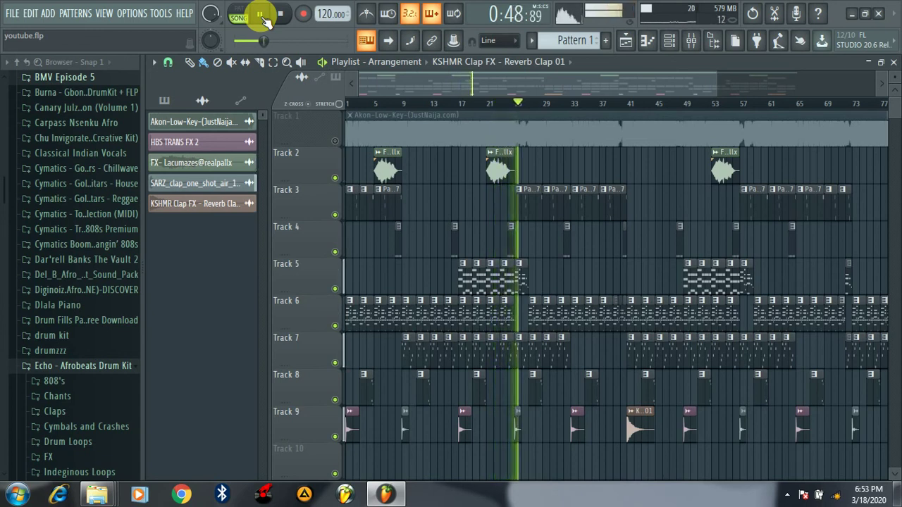
click(264, 17)
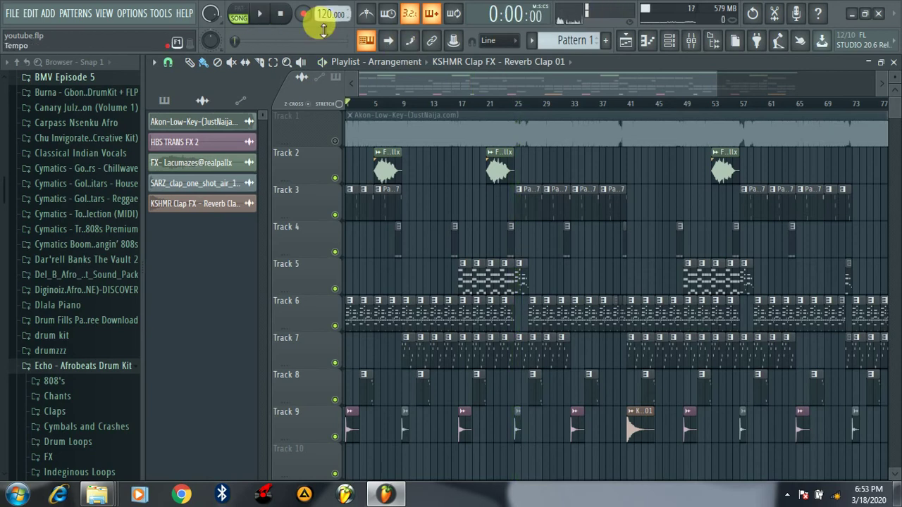
drag(735, 87, 800, 87)
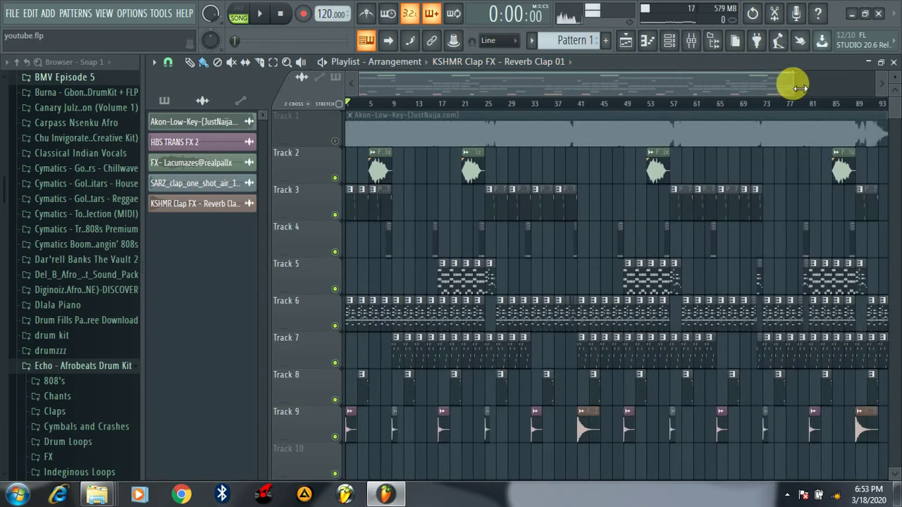
mouse_move(802, 94)
mouse_down()
mouse_move(756, 89)
mouse_move(810, 89)
mouse_up()
Examine the mixer's insert tracks, including Insert 2, 12 and 25, and return to the playlist.
click(692, 49)
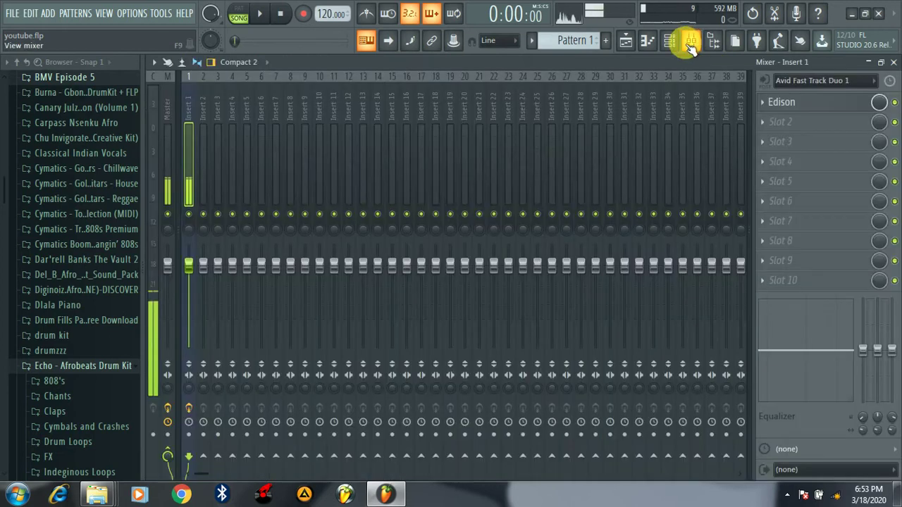
click(204, 197)
click(349, 197)
click(539, 203)
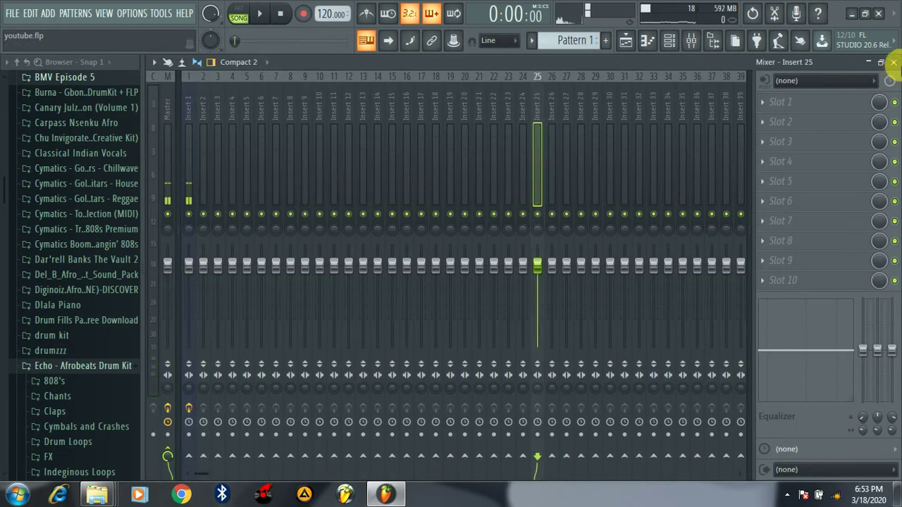
click(892, 62)
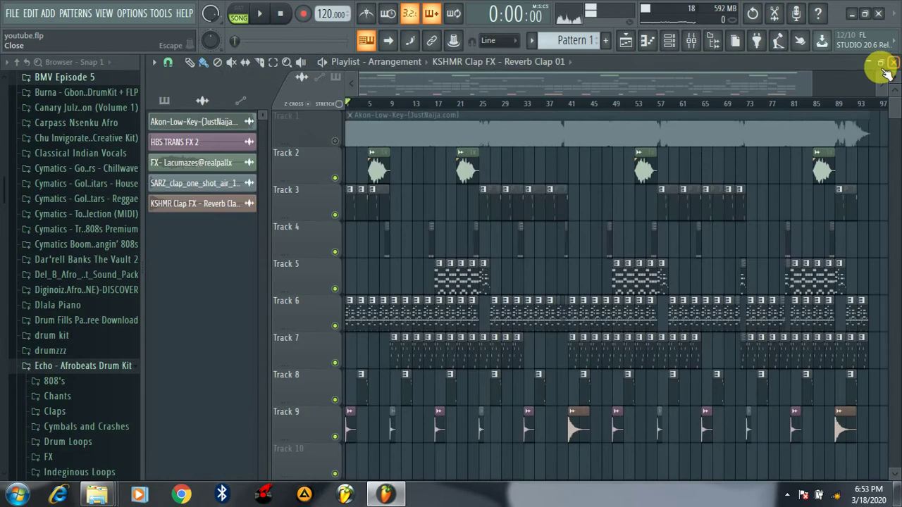
click(691, 39)
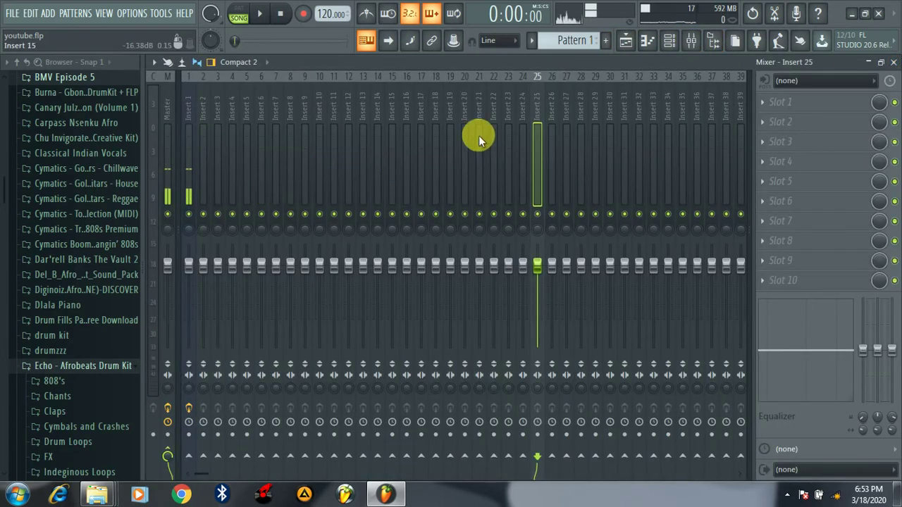
click(892, 62)
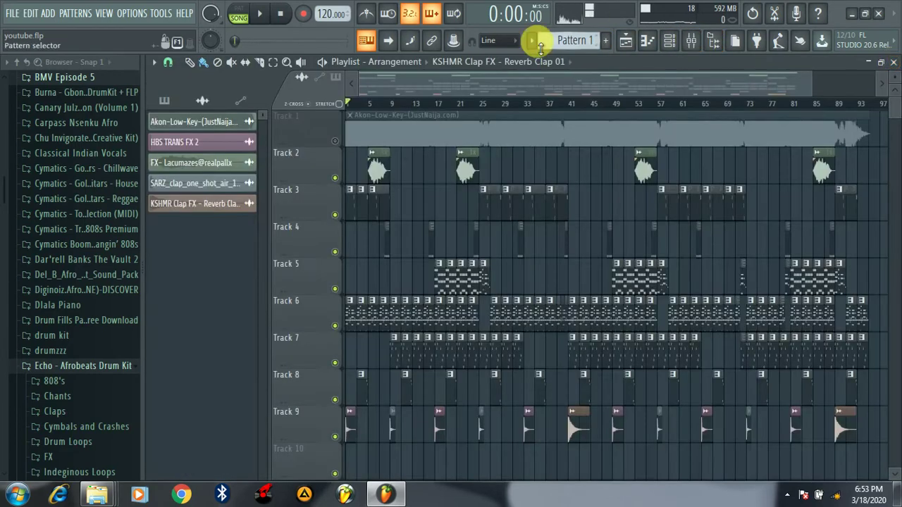
Open the channel rack, set its filter to show all channels and enlarge it to list more of them.
click(670, 41)
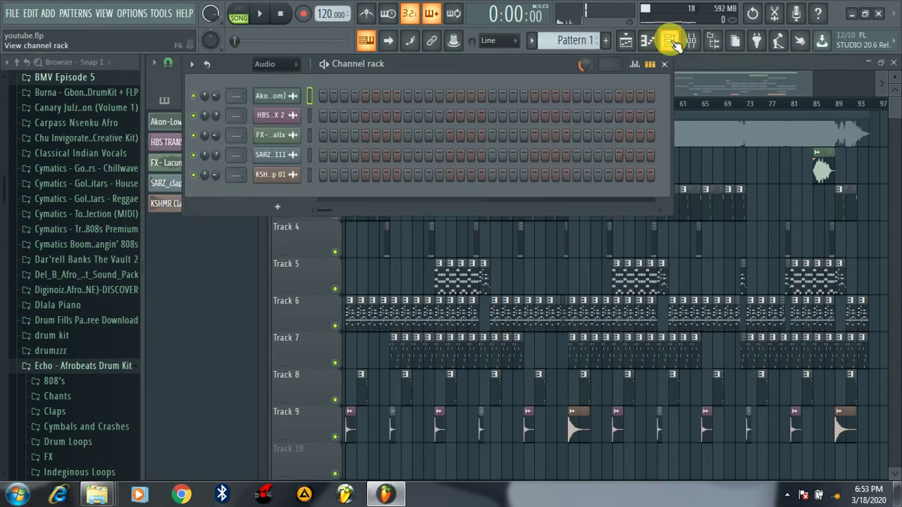
click(266, 64)
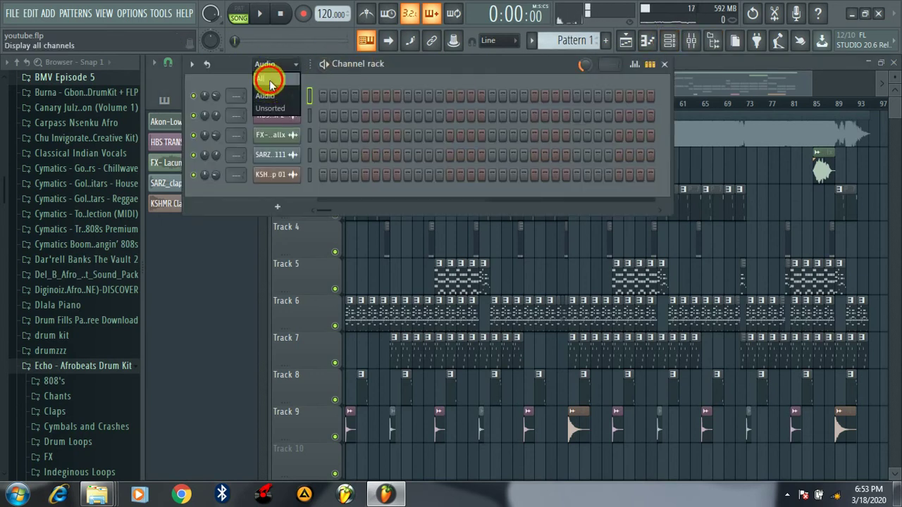
click(269, 79)
scroll(663, 208, down, 1)
drag(663, 207, 676, 63)
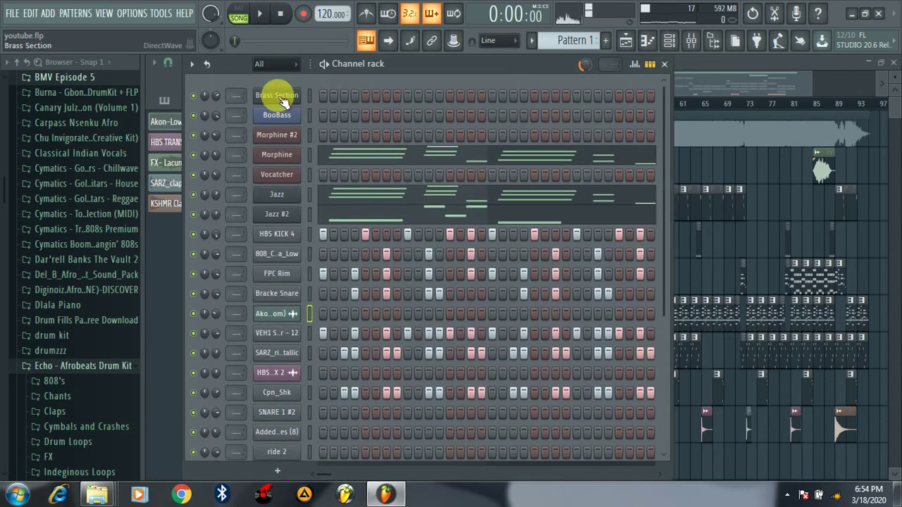
Inspect the instruments on the Brass Section and BooBass channels and close their windows.
click(279, 97)
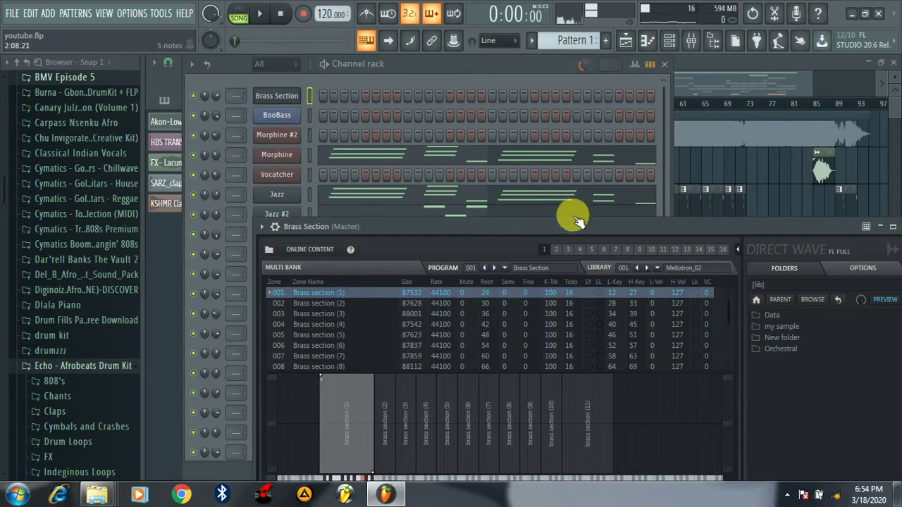
drag(575, 229, 519, 127)
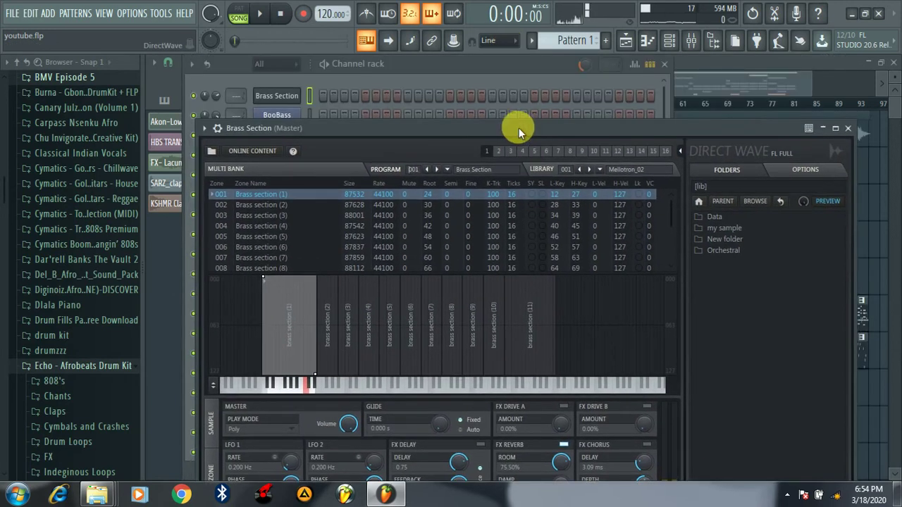
click(848, 129)
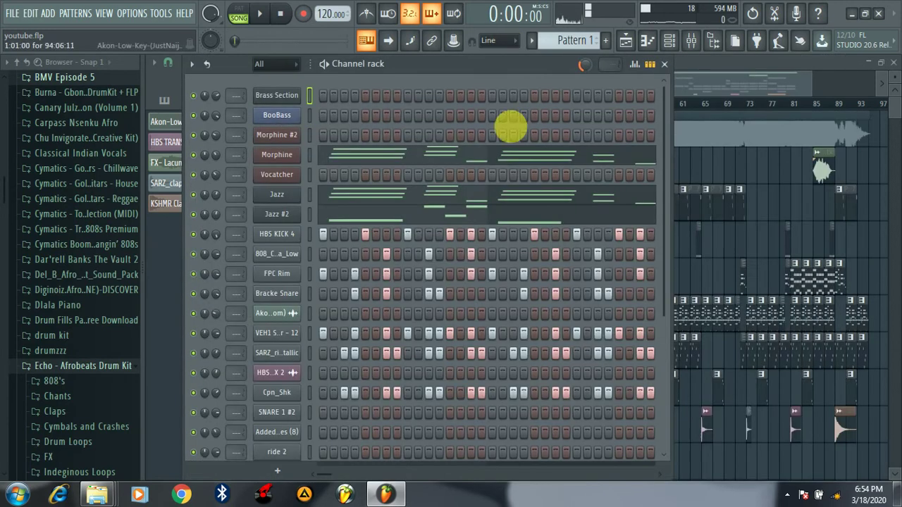
click(275, 114)
drag(349, 158, 650, 156)
click(708, 156)
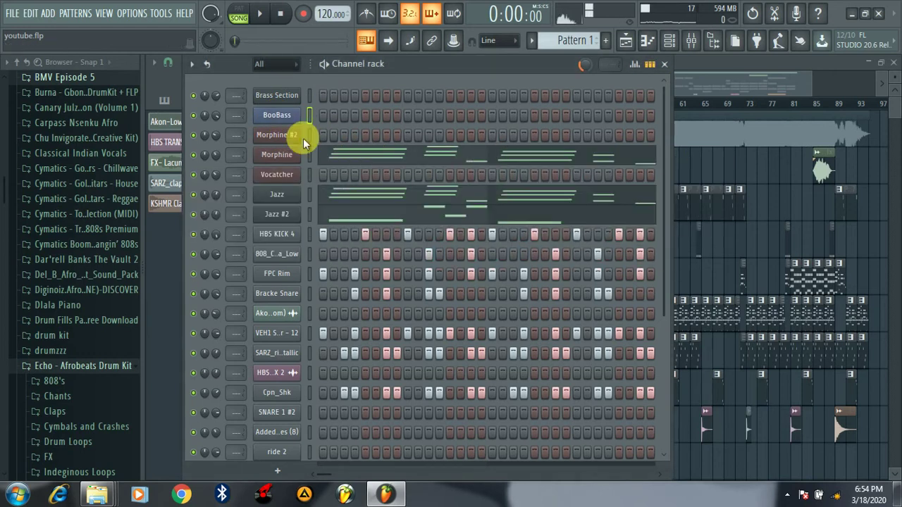
Inspect the synthesizer settings of the Morphine #2 and Morphine channels and close both windows.
click(275, 135)
drag(580, 176, 580, 91)
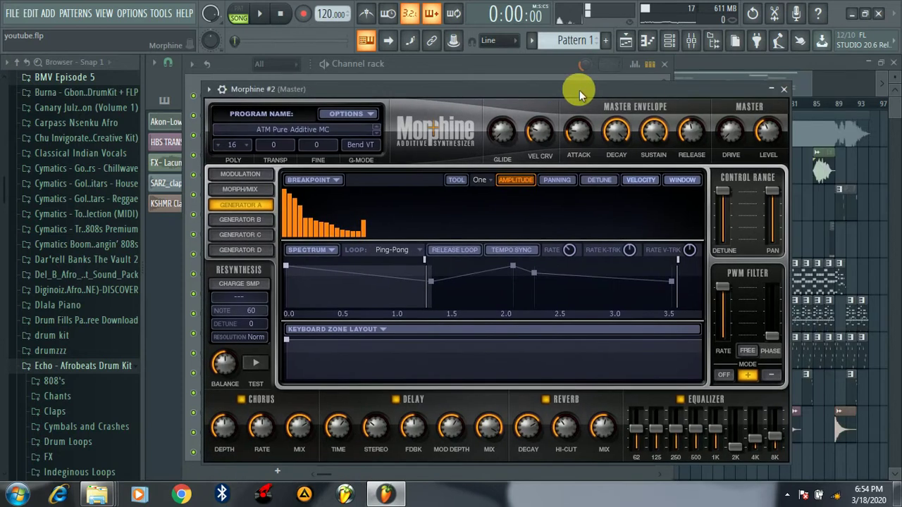
click(784, 91)
click(275, 155)
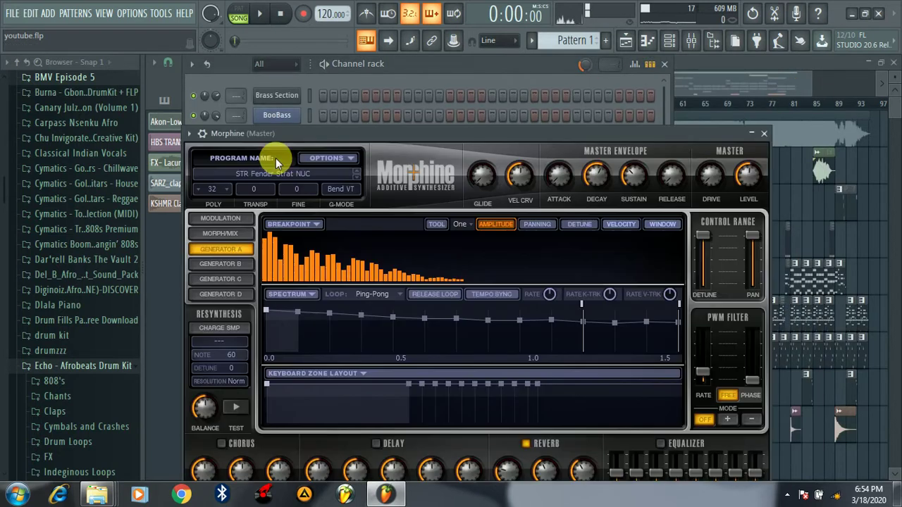
click(765, 135)
Inspect the instruments on the Vocatcher, Jazz and Jazz #2 channels and close their windows.
click(276, 177)
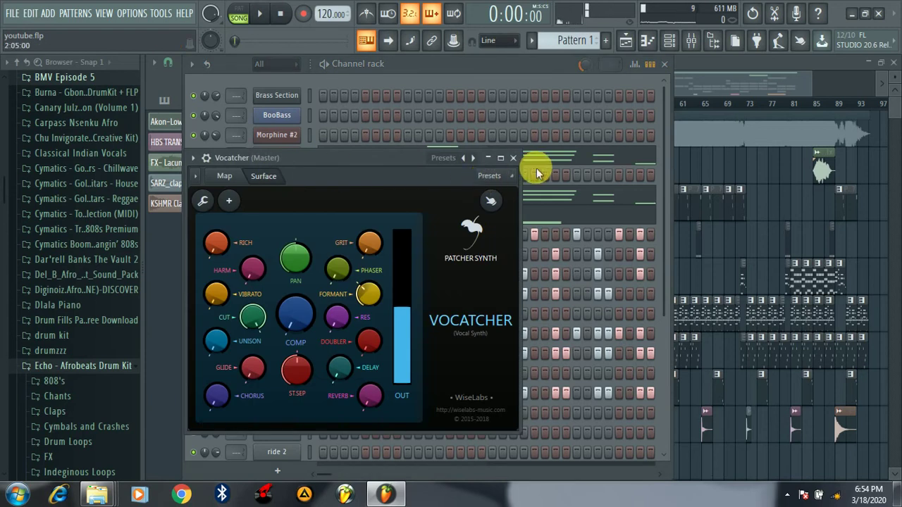
click(514, 158)
click(275, 193)
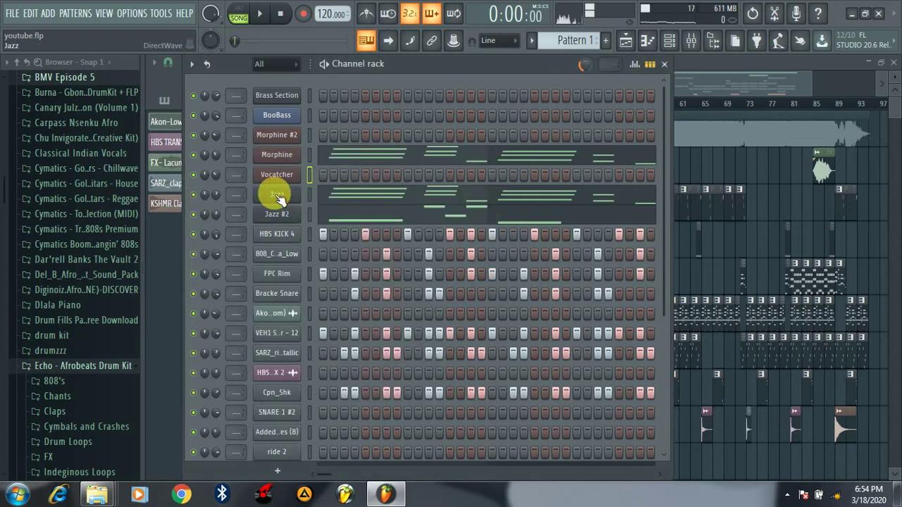
drag(518, 177, 483, 105)
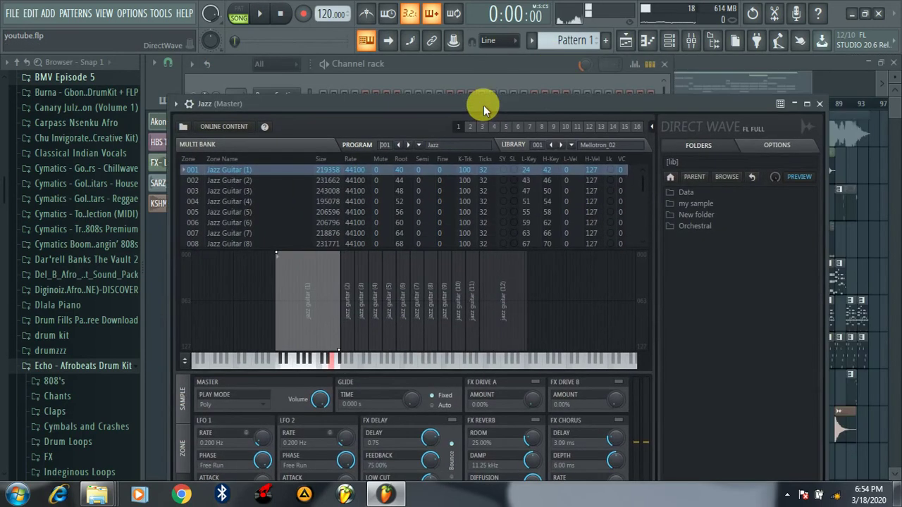
click(822, 104)
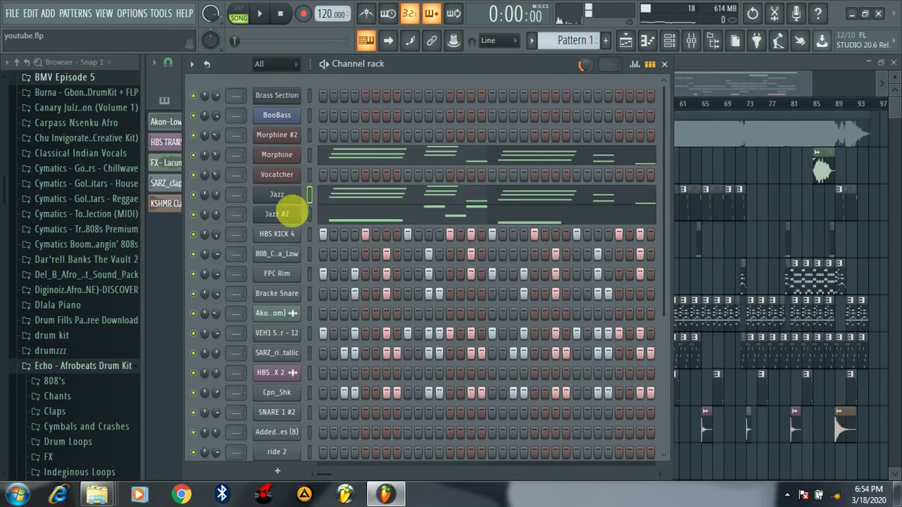
click(280, 213)
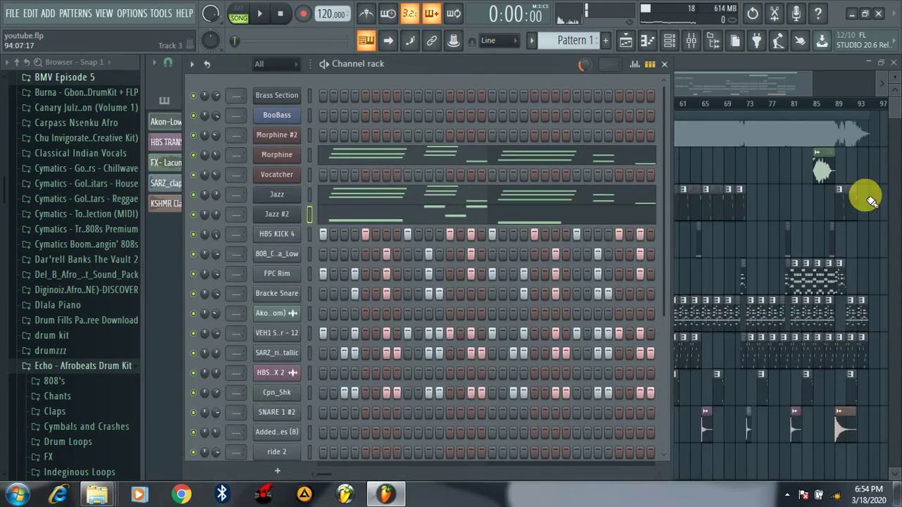
click(869, 193)
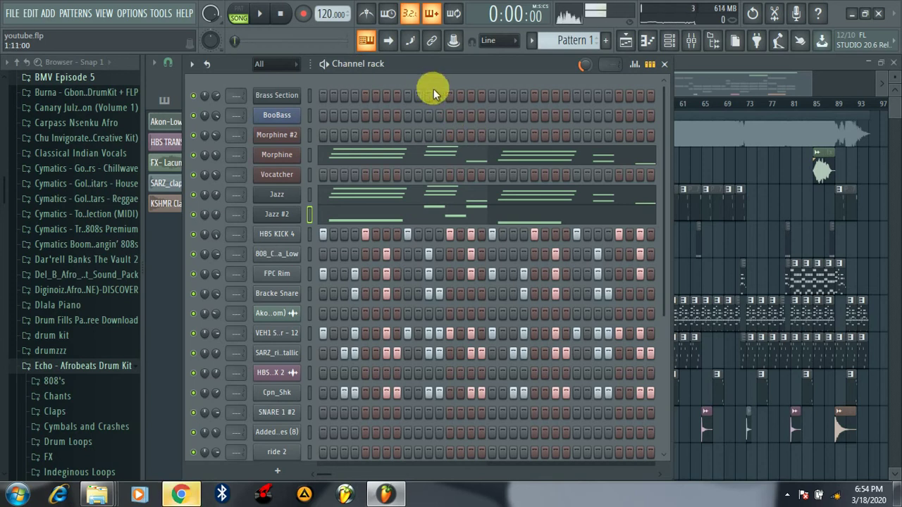
Mute the Morphine, Vocatcher, Jazz and Jazz #2 channels in the channel rack.
drag(437, 64, 504, 60)
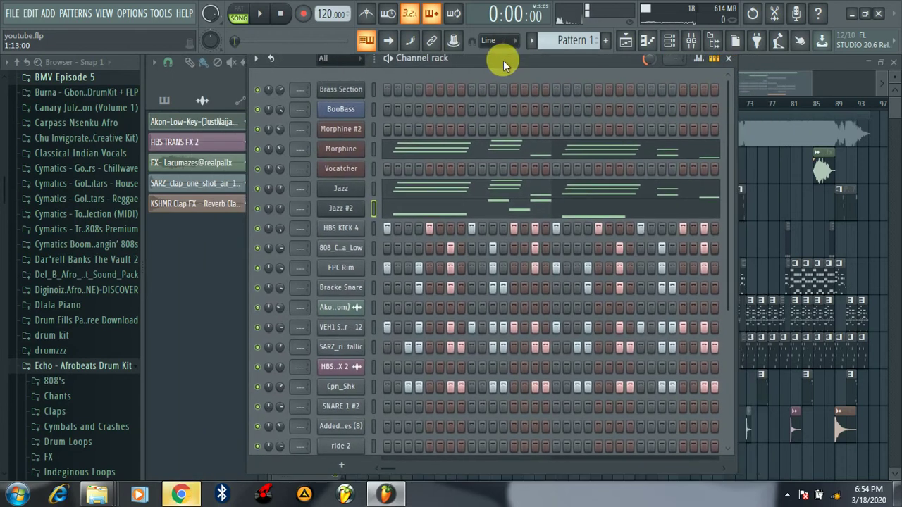
drag(727, 185, 732, 142)
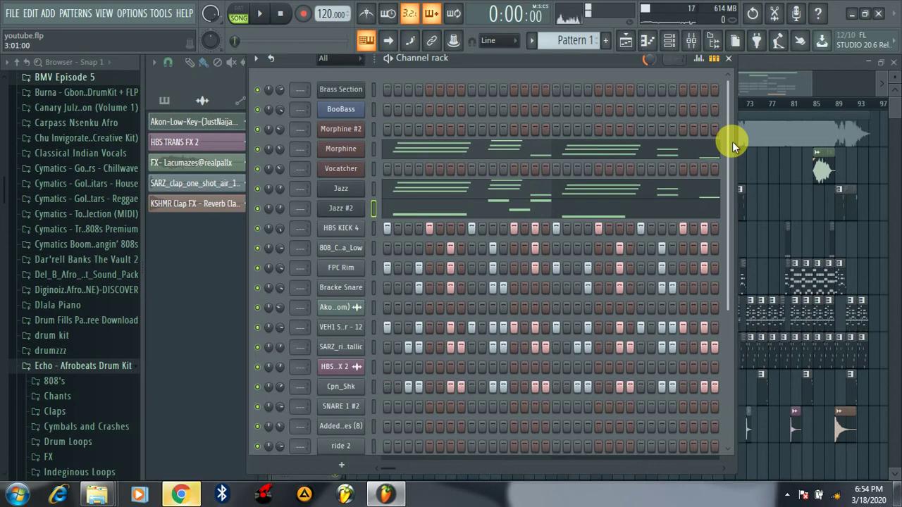
drag(728, 131, 734, 111)
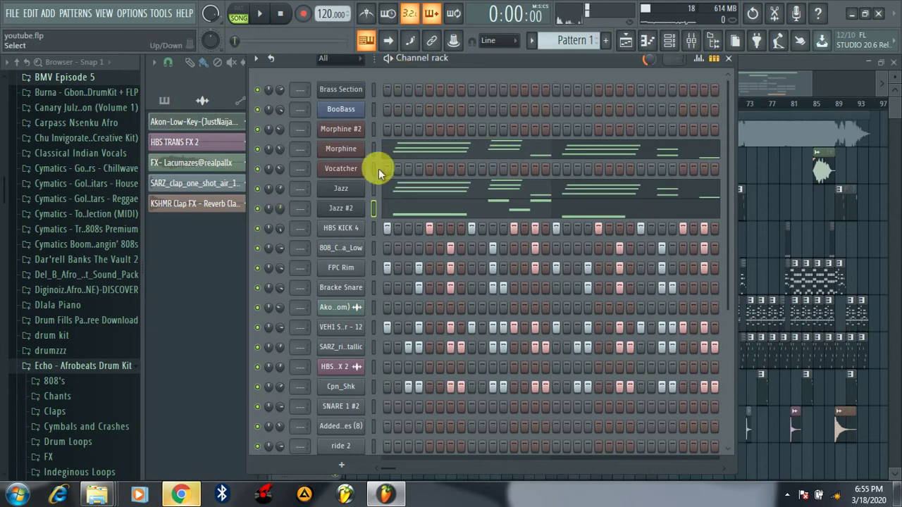
drag(257, 149, 261, 171)
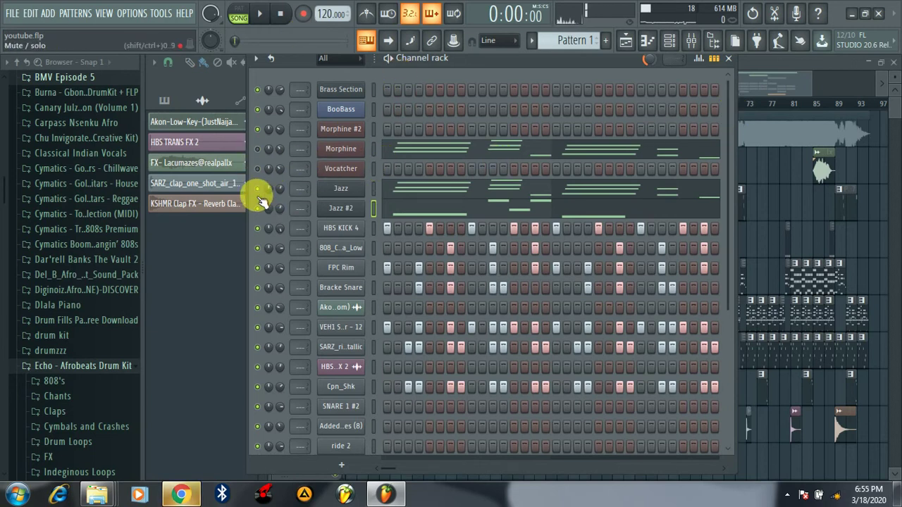
drag(729, 202, 734, 221)
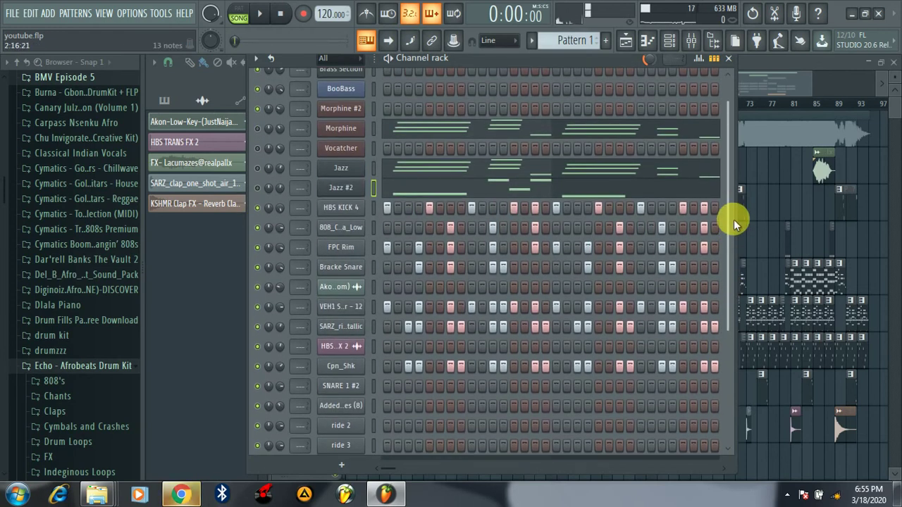
Play the song with the melodic channels muted, and switch playback to pattern mode for Pattern 1.
click(265, 19)
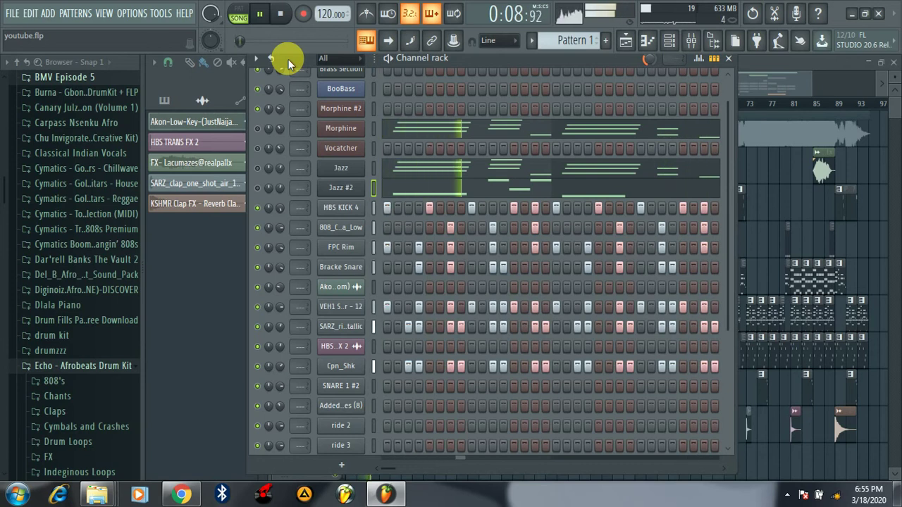
mouse_move(726, 115)
mouse_down()
mouse_move(728, 76)
mouse_move(724, 239)
mouse_move(724, 131)
mouse_up()
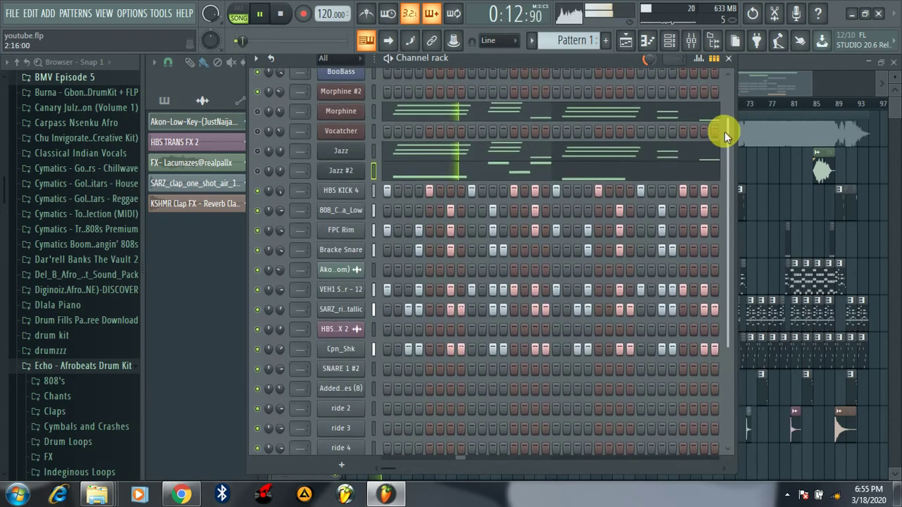
click(238, 14)
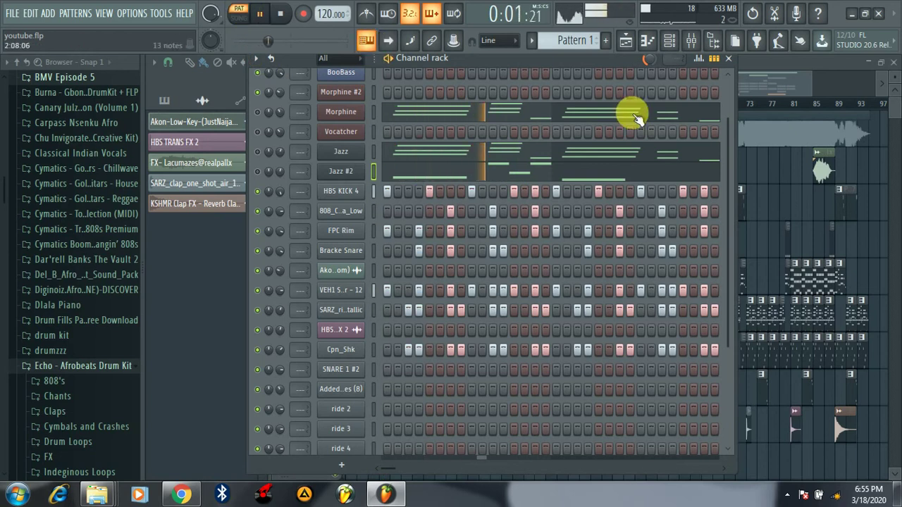
mouse_move(725, 132)
mouse_down()
mouse_move(719, 81)
mouse_move(724, 144)
mouse_up()
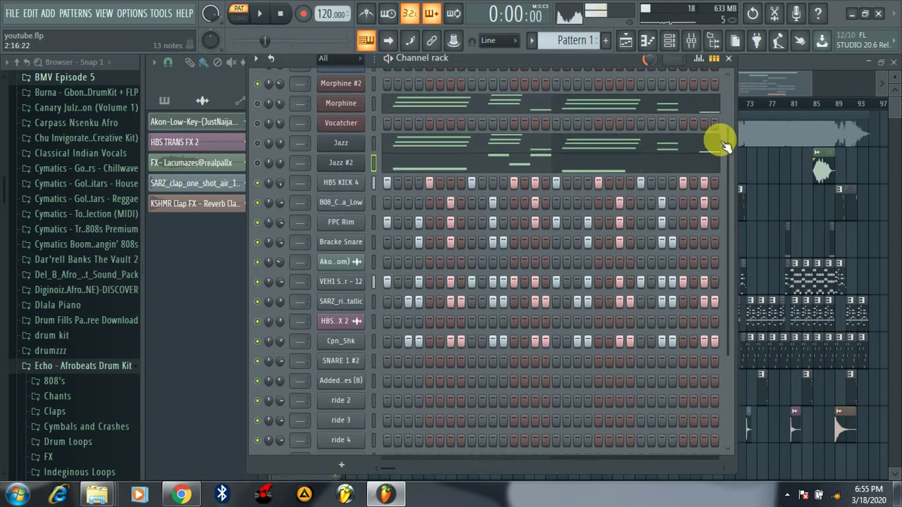
Solo HBS KICK 4 while Pattern 1 plays, inspect the 808_Conga_Low sample, and unmute the 808_Conga_Low and FPC Rim channels.
right_click(256, 185)
click(262, 188)
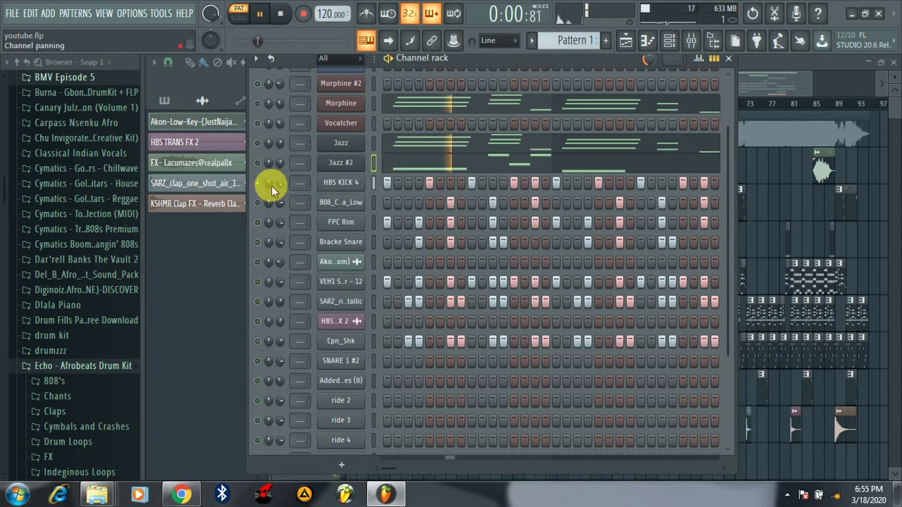
click(336, 202)
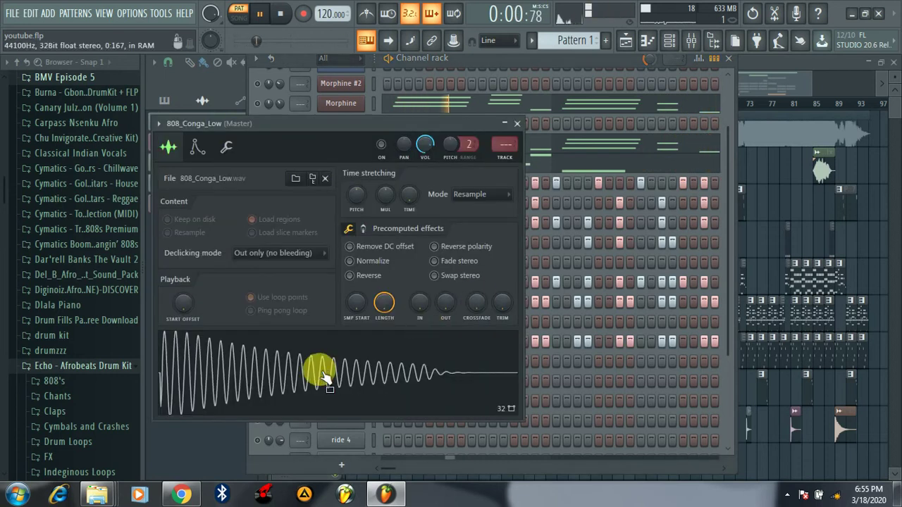
click(517, 123)
click(258, 204)
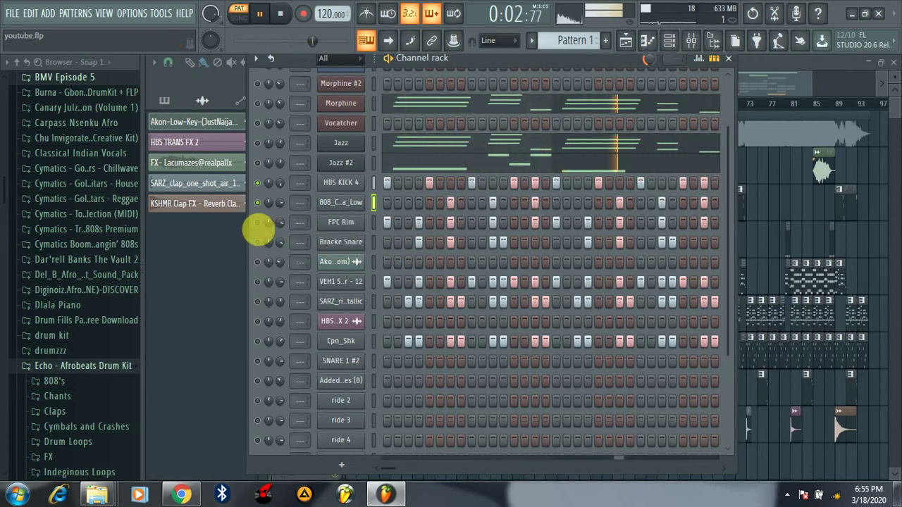
click(258, 223)
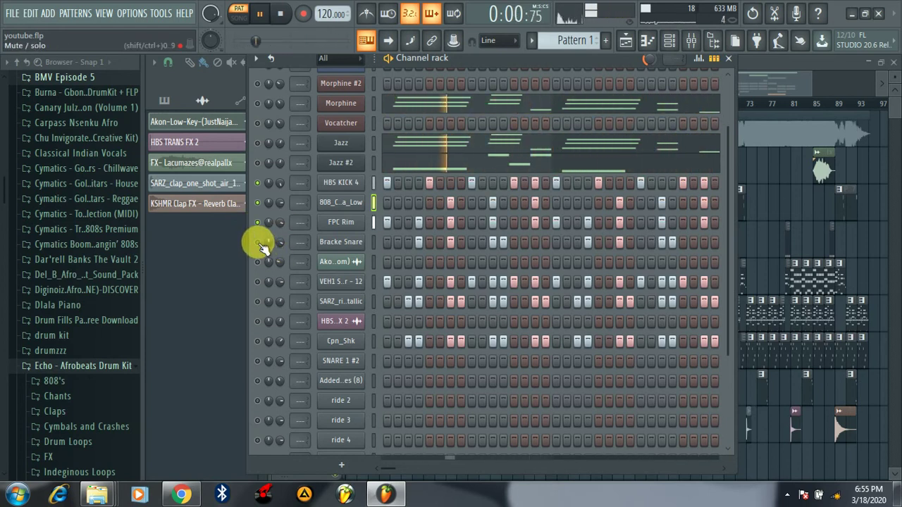
Inspect the Bracke Snare and VEH1 Shaker - 12 samples, close their windows, and add both channels to the drum playback.
click(339, 245)
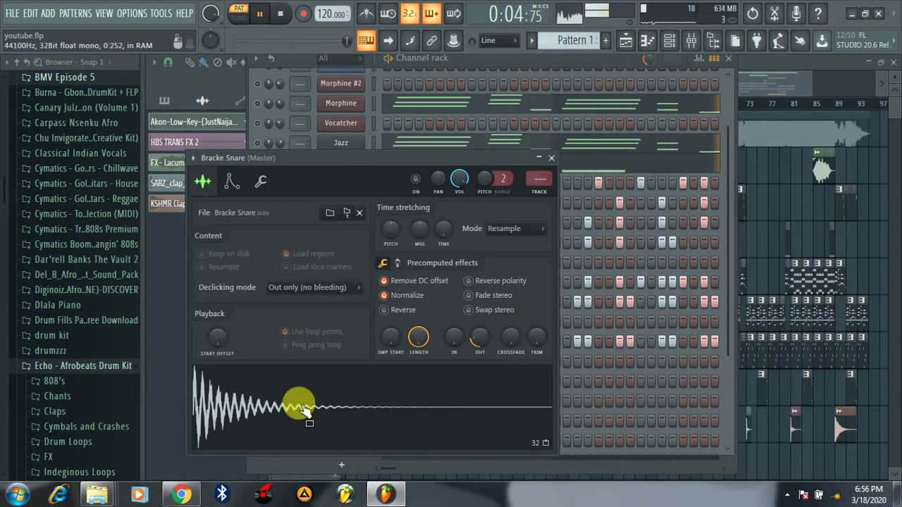
click(551, 158)
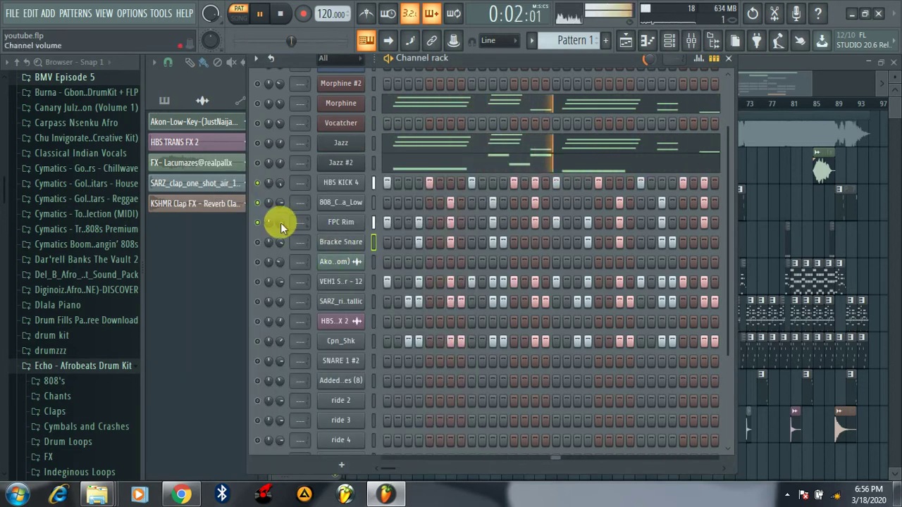
click(257, 242)
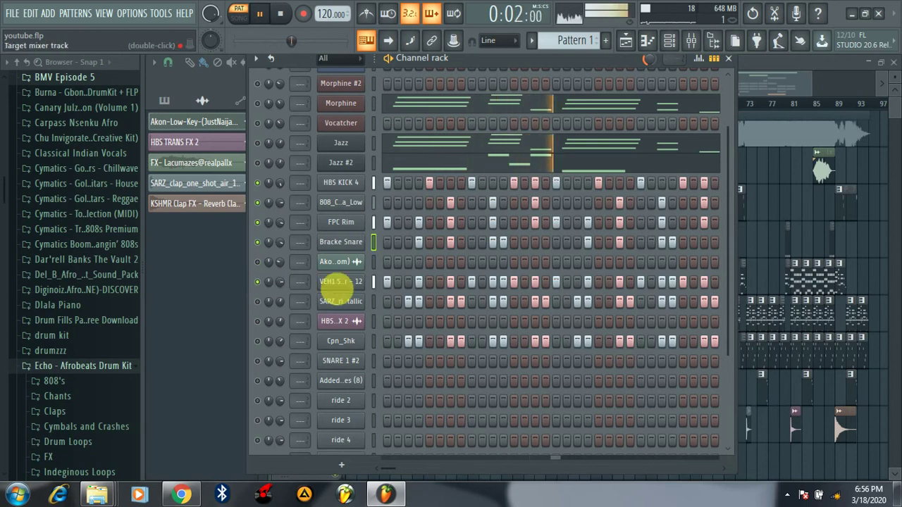
click(343, 281)
drag(465, 248, 535, 59)
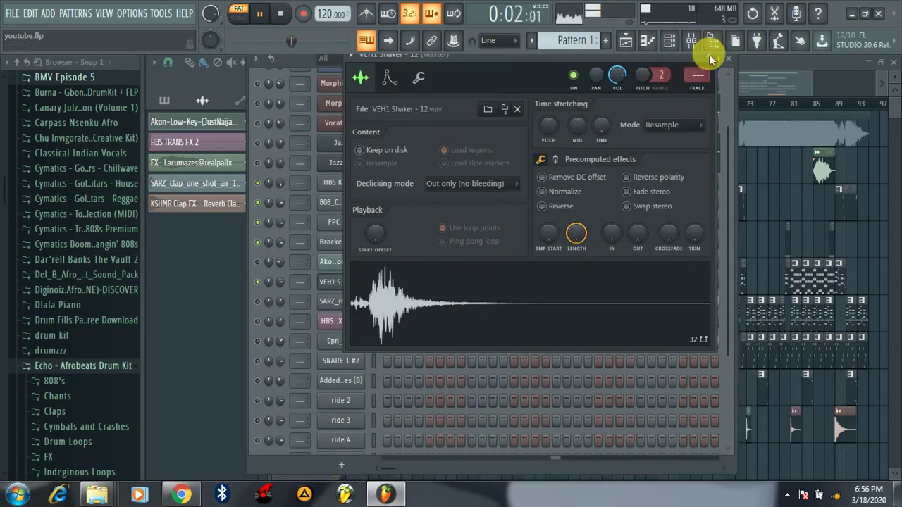
click(713, 59)
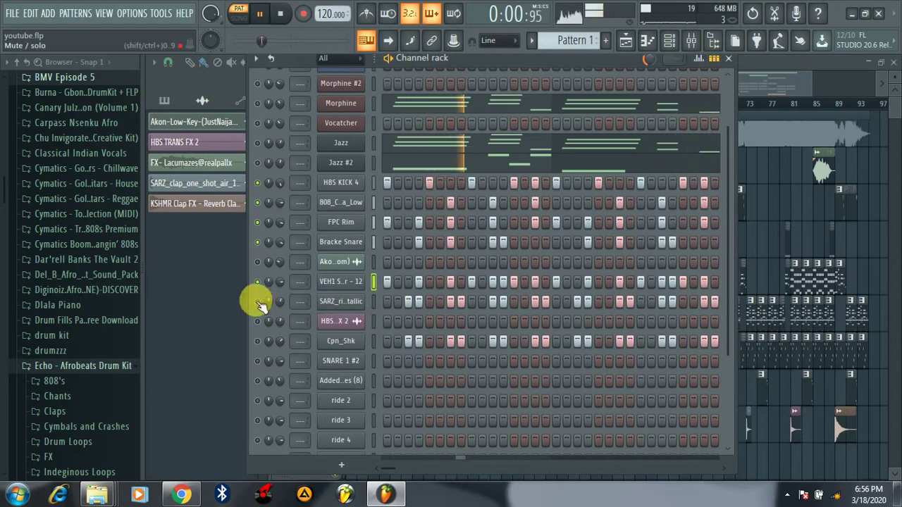
Inspect the SARZ_rimshot_one_shot_metallic and Cpn_Shk samples, close their windows, and add both channels to the drum playback.
click(334, 302)
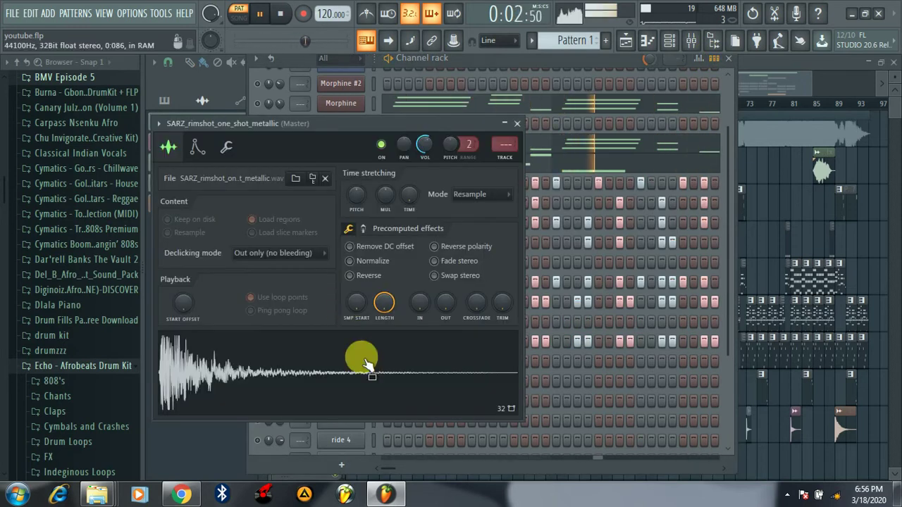
click(516, 125)
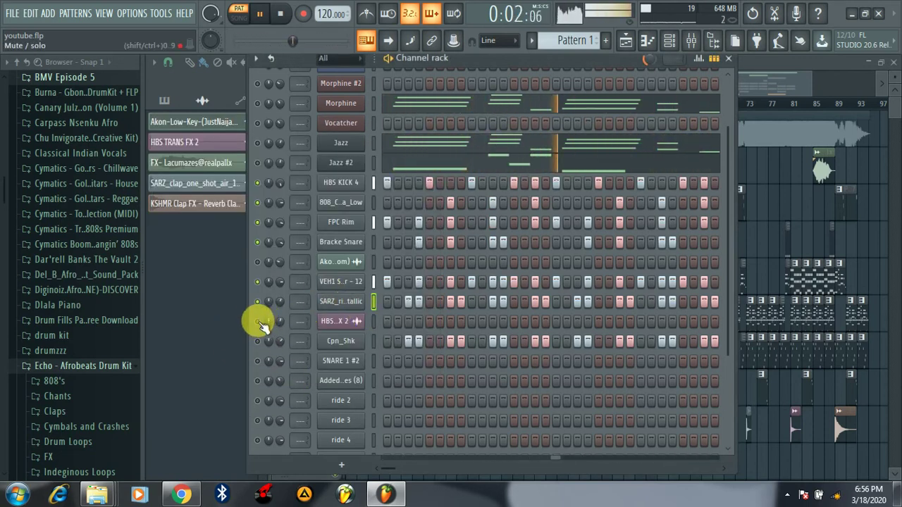
click(341, 341)
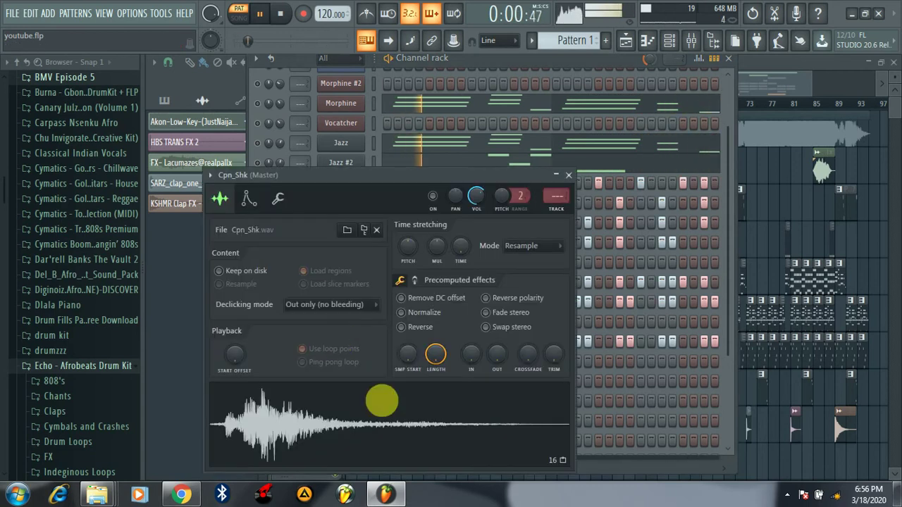
click(568, 175)
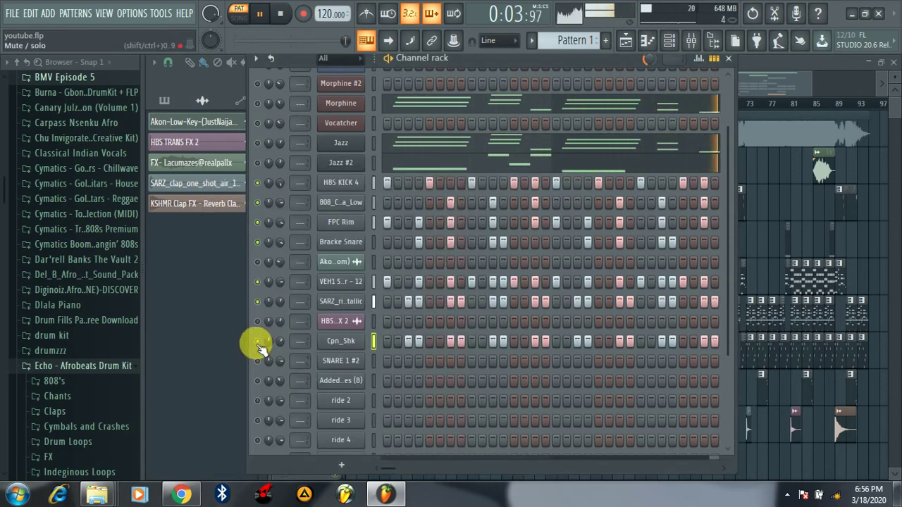
drag(280, 345, 280, 338)
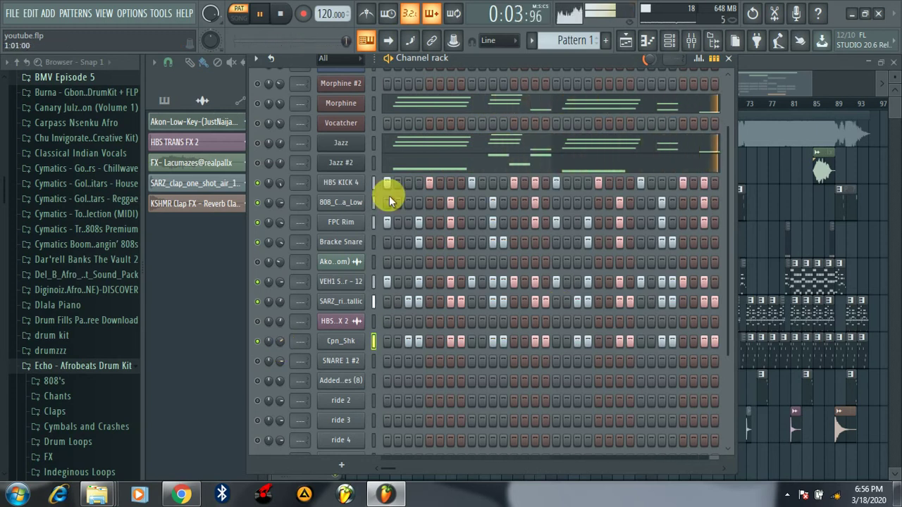
Solo the Jazz channel and play Pattern 1 while reviewing its chord notes in the piano roll.
drag(728, 172, 732, 99)
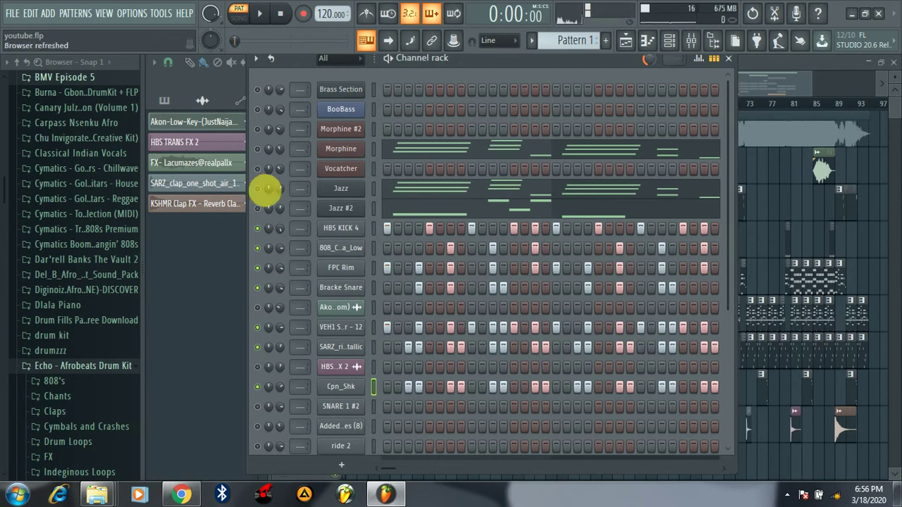
right_click(253, 188)
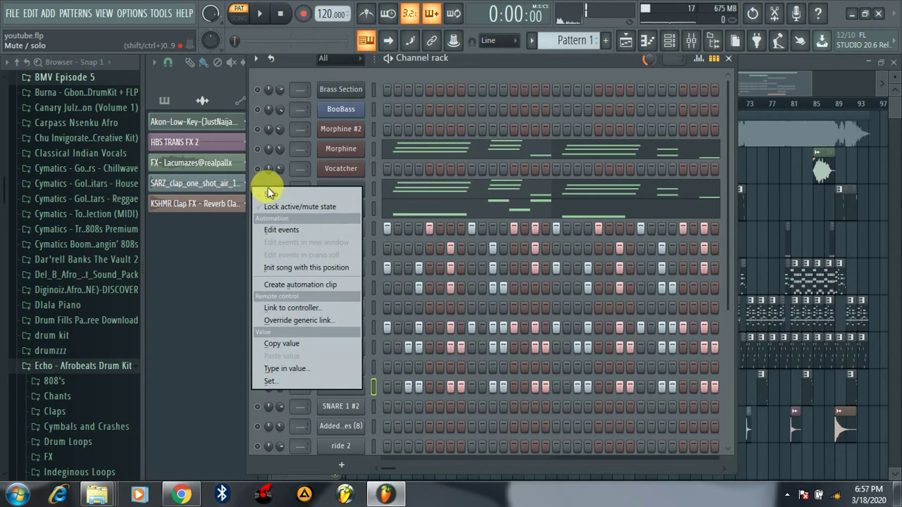
click(271, 194)
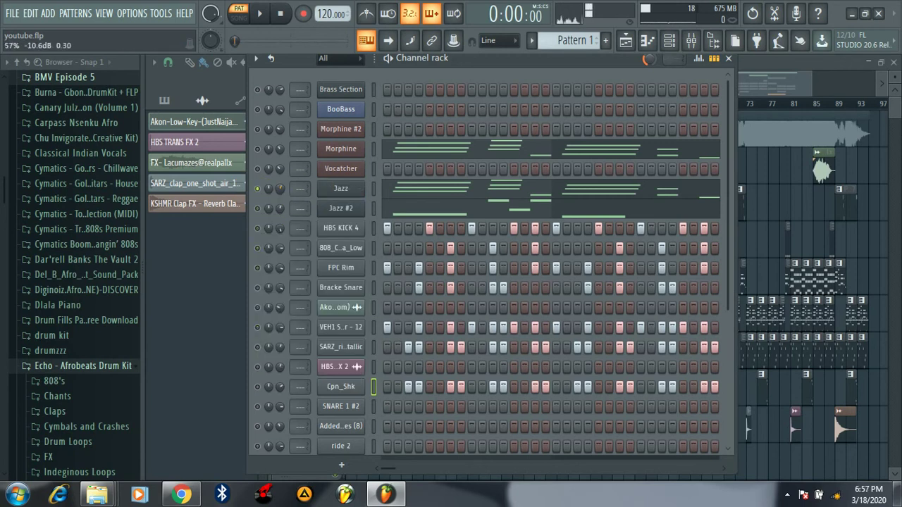
click(396, 192)
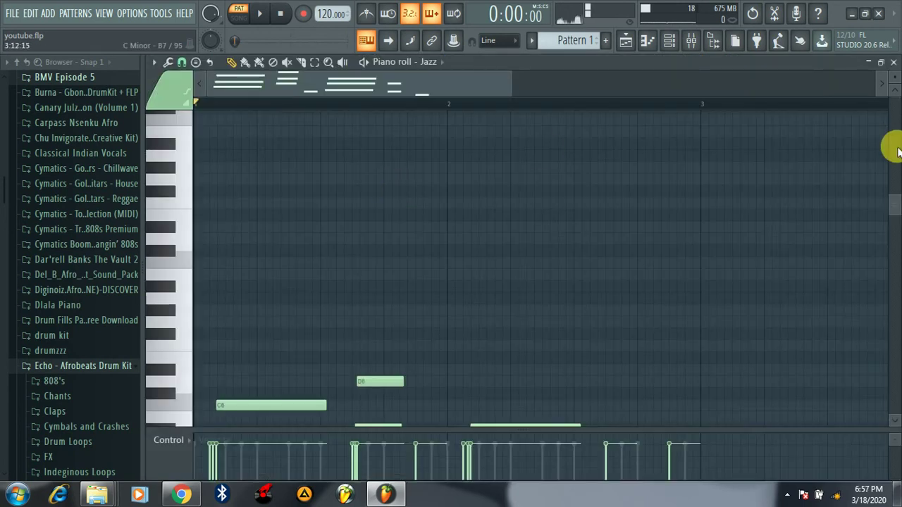
scroll(895, 232, down, 6)
key(space)
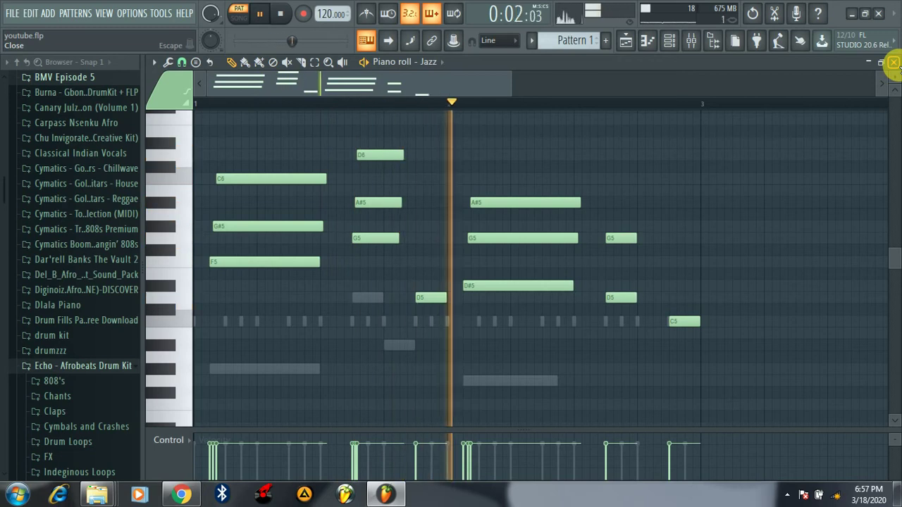
click(892, 62)
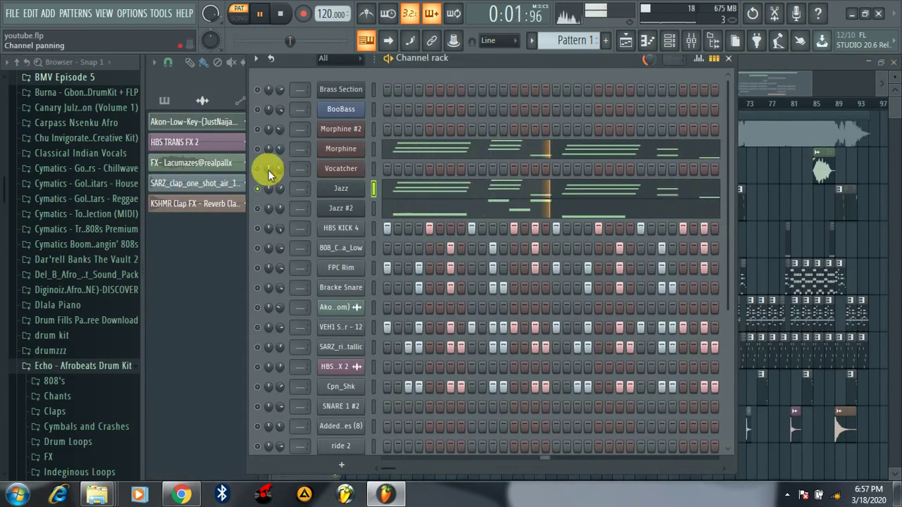
Unmute the Morphine and Jazz #2 channels and review each one's notes in the piano roll during playback.
click(257, 148)
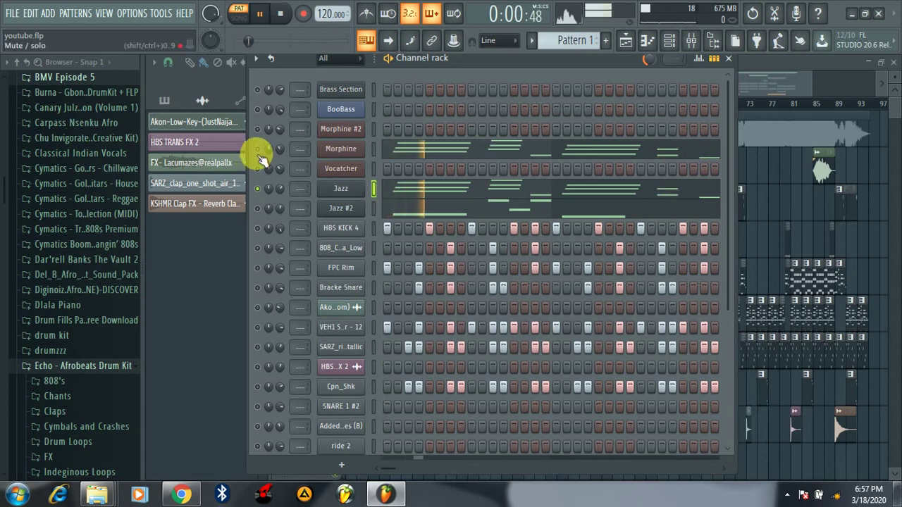
click(415, 154)
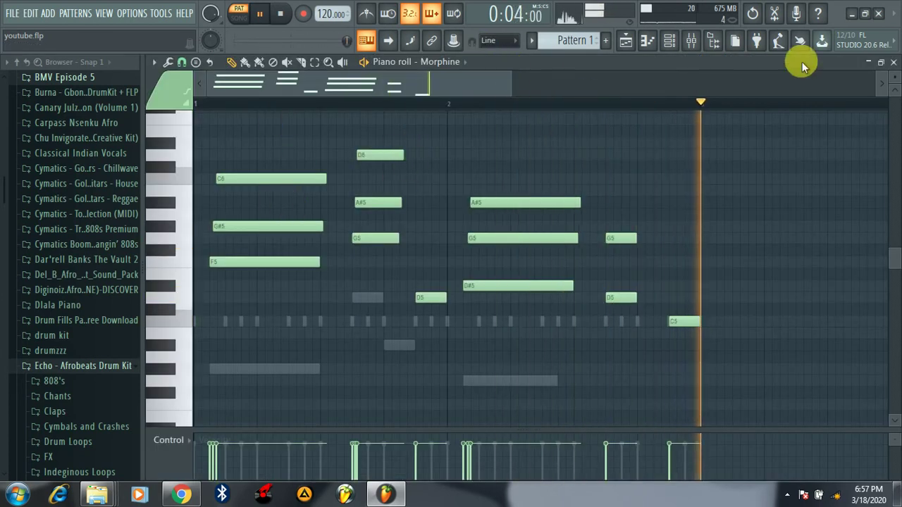
click(892, 62)
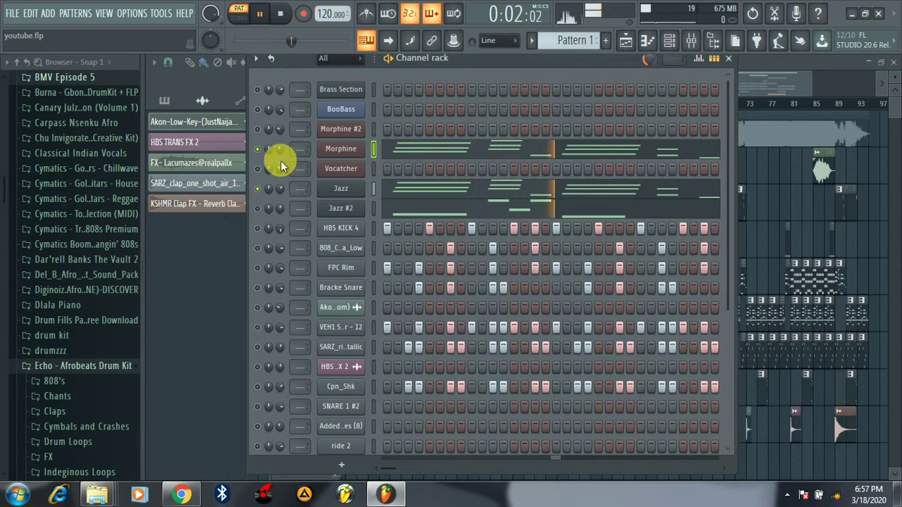
click(257, 208)
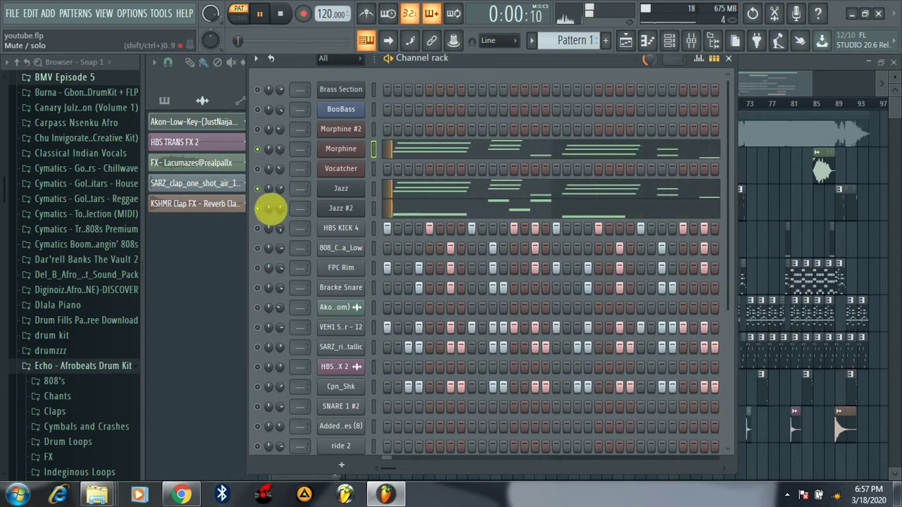
click(416, 207)
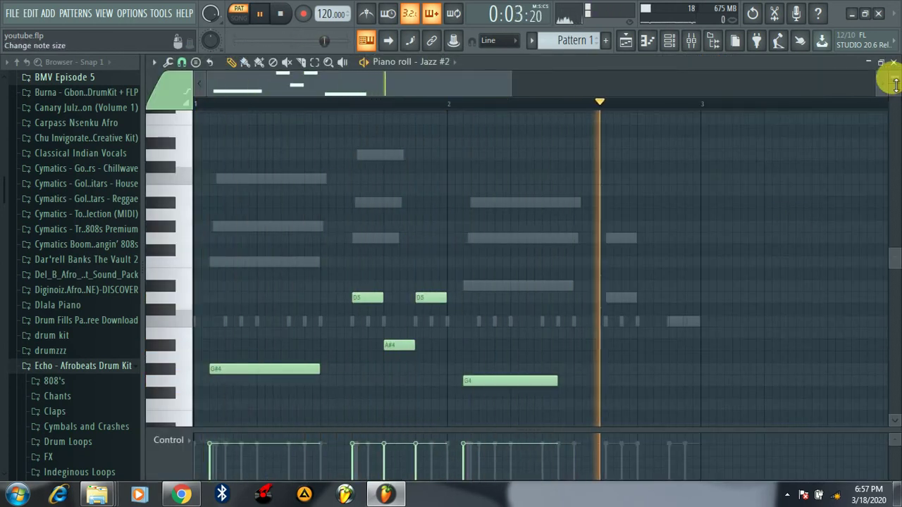
click(892, 62)
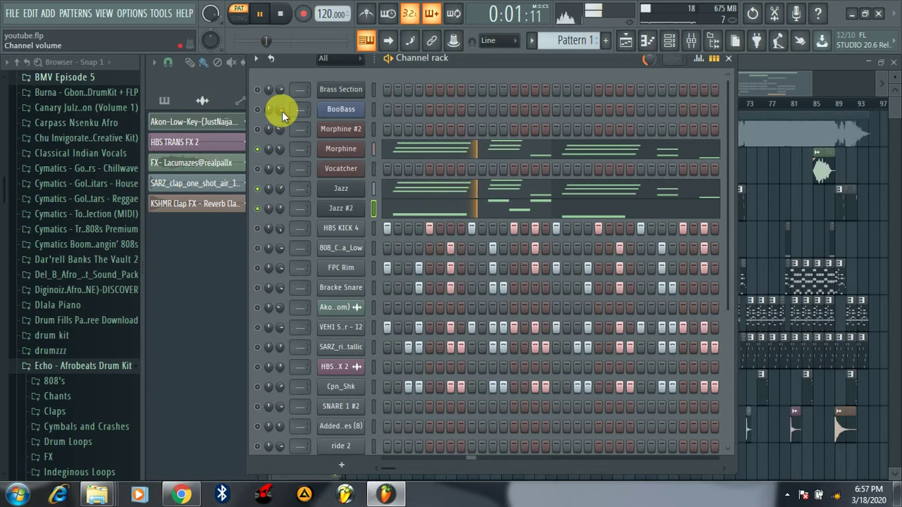
Toggle solo on the Vocatcher channel to unmute every channel in the rack, and stop the playback of Pattern 1.
right_click(258, 172)
click(270, 178)
right_click(259, 173)
click(269, 179)
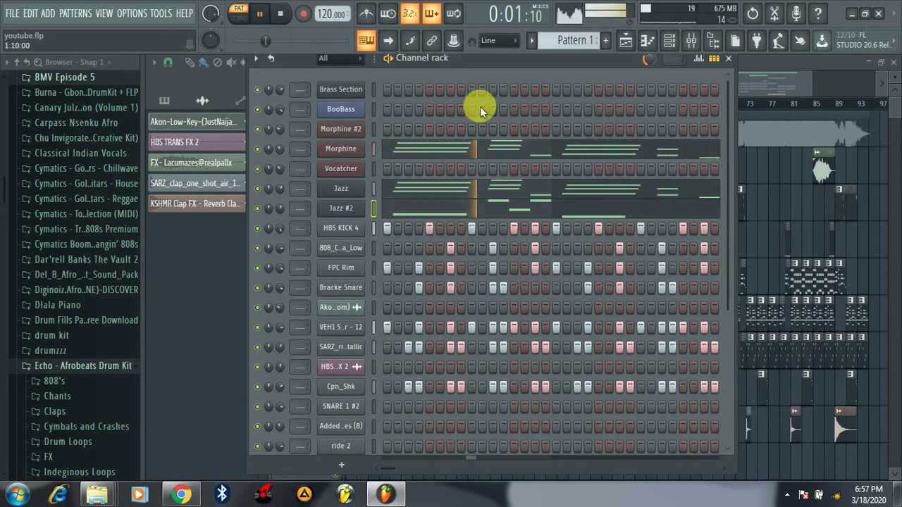
drag(728, 109, 745, 94)
key(space)
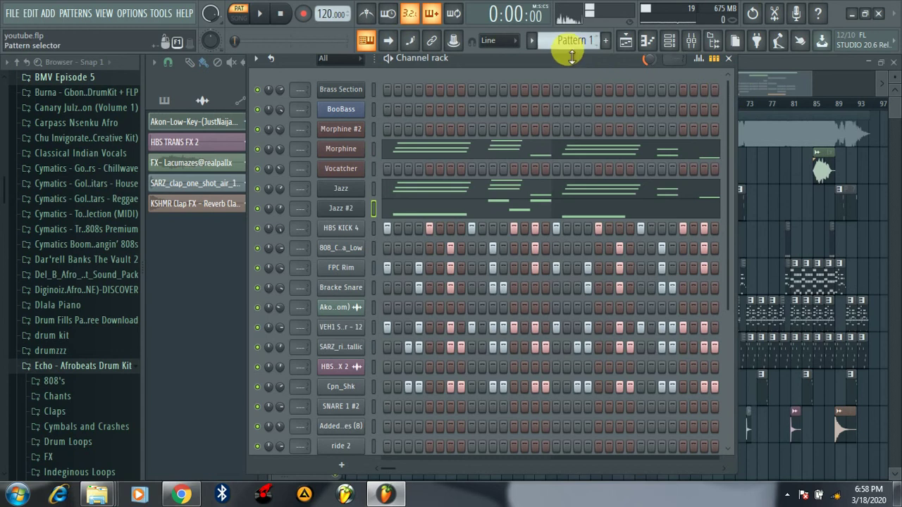
Switch to Pattern 3 and inspect the instrument on the Brass Section channel, closing its window when done.
drag(575, 40, 575, 33)
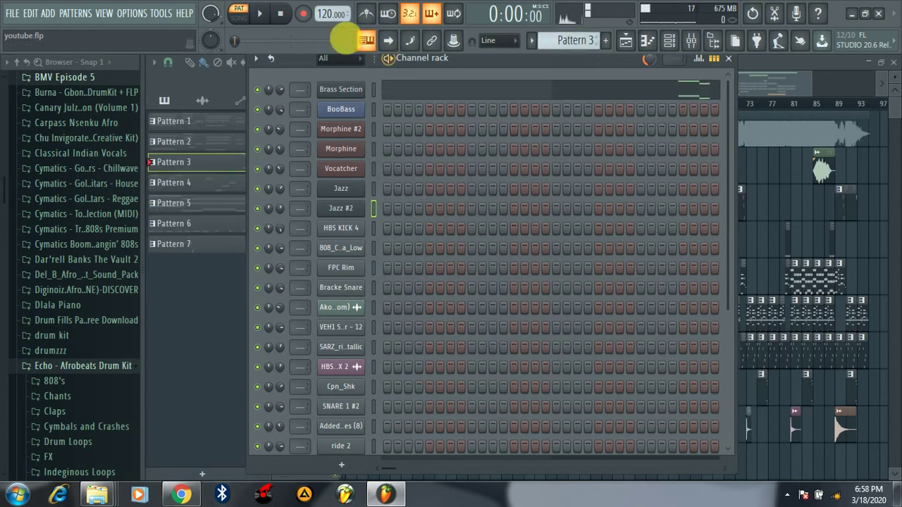
click(357, 92)
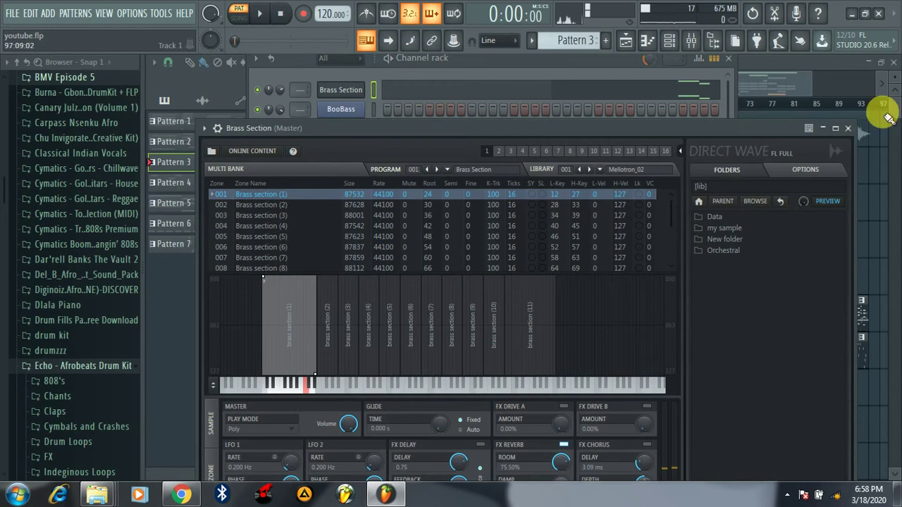
click(848, 128)
Play Pattern 3 while examining the Brass Section notes in the piano roll, then stop playback and close the piano roll.
click(259, 14)
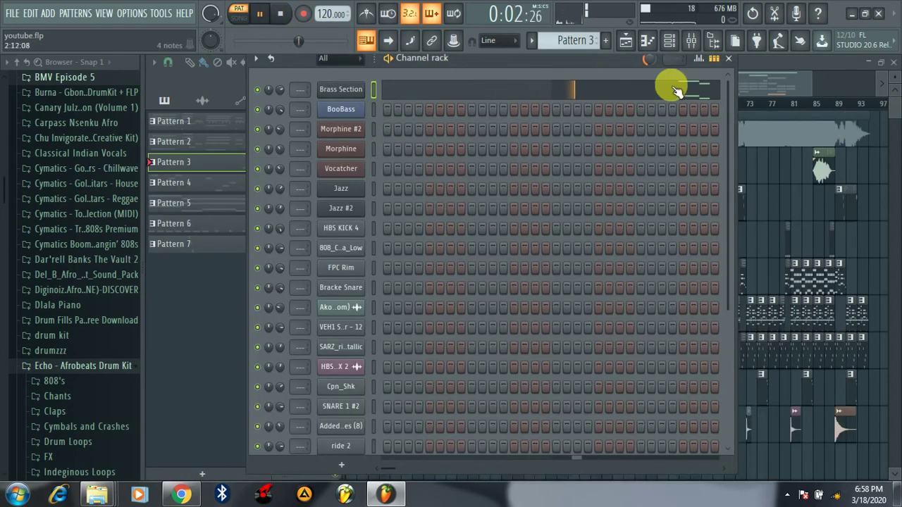
click(602, 88)
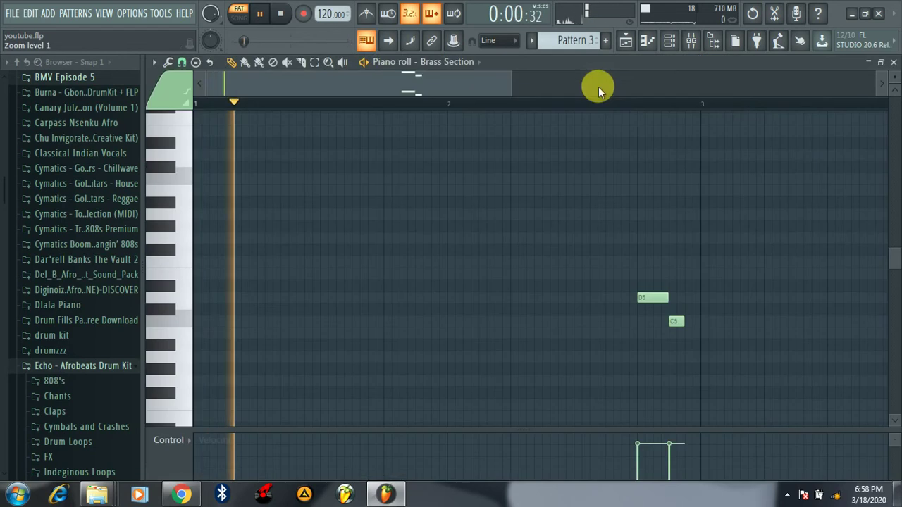
drag(894, 254, 894, 278)
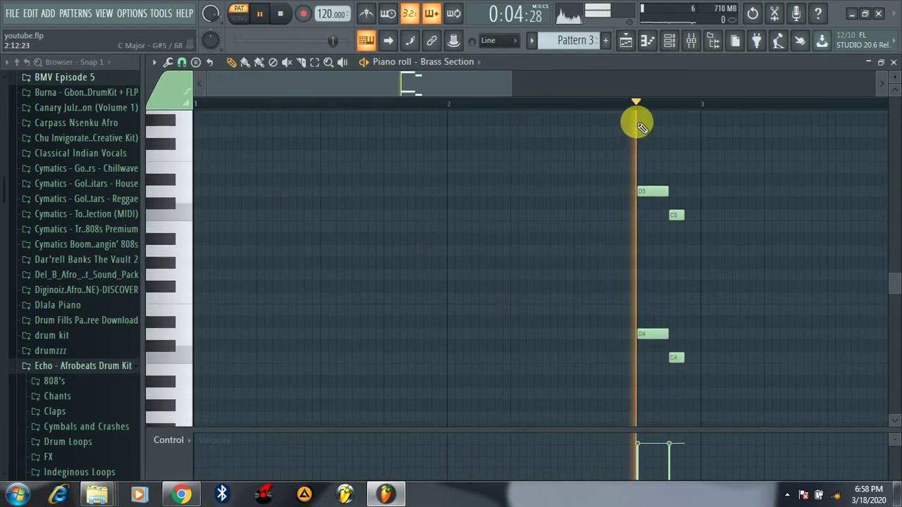
key(space)
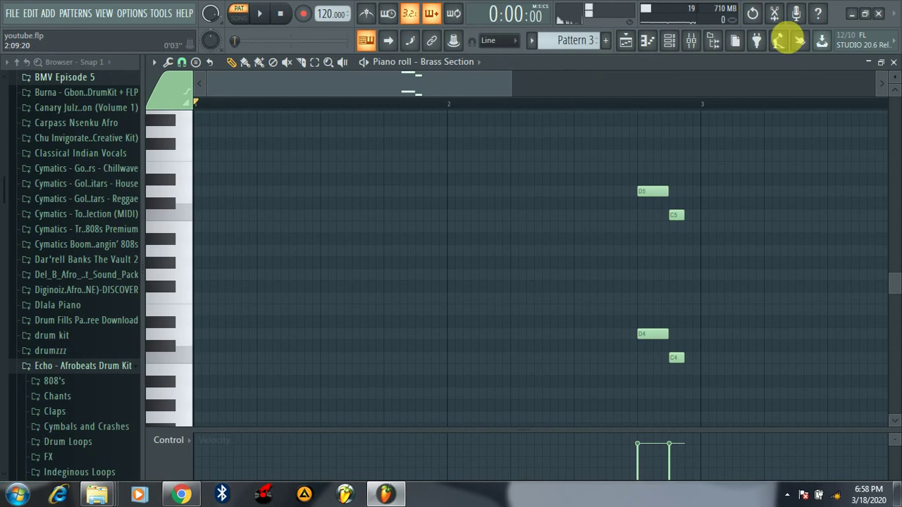
click(893, 62)
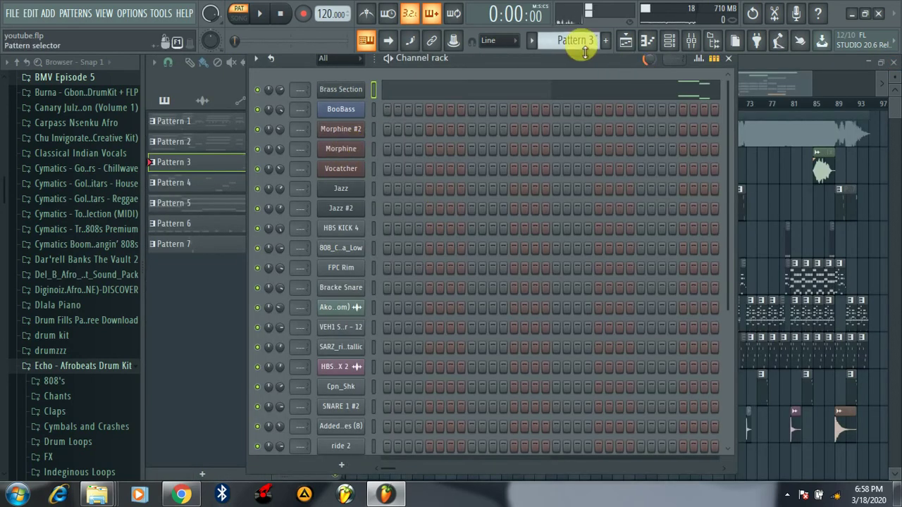
Switch to Pattern 4 and play it while examining the BooBass notes in the piano roll, closing the roll when done.
scroll(580, 40, down, 1)
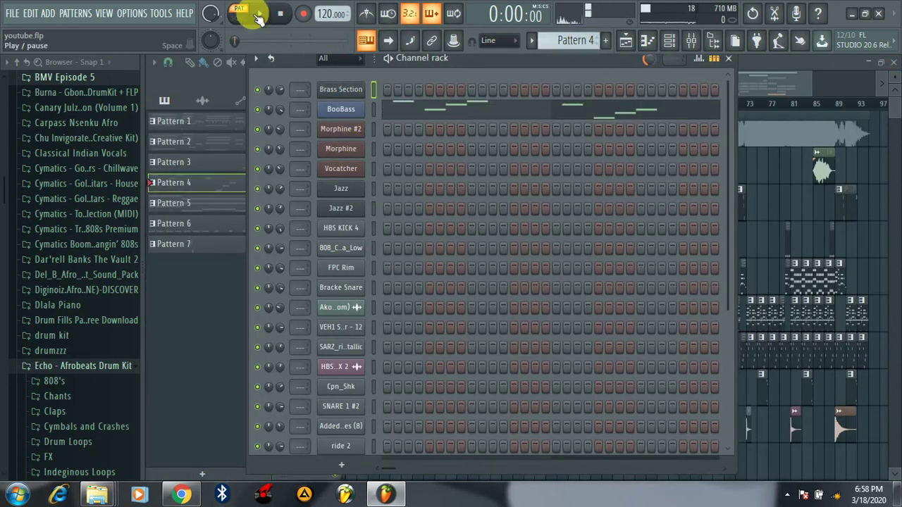
click(260, 16)
click(394, 105)
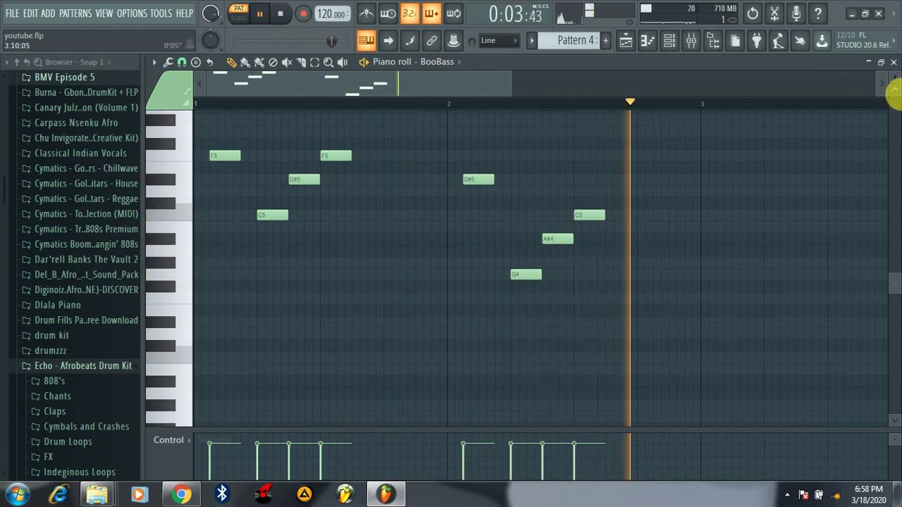
click(893, 62)
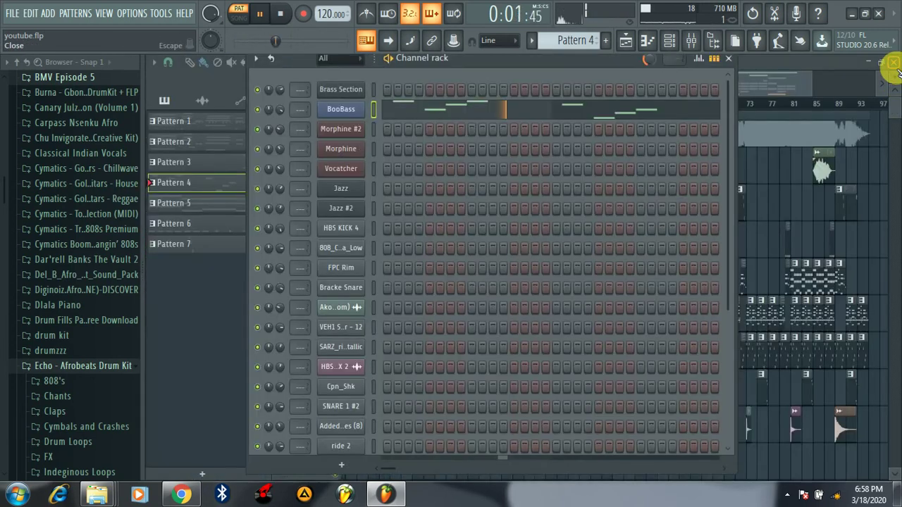
Switch to Pattern 5, examine the Morphine #2 chords in the piano roll during playback, and stop once the roll is closed.
drag(574, 40, 574, 34)
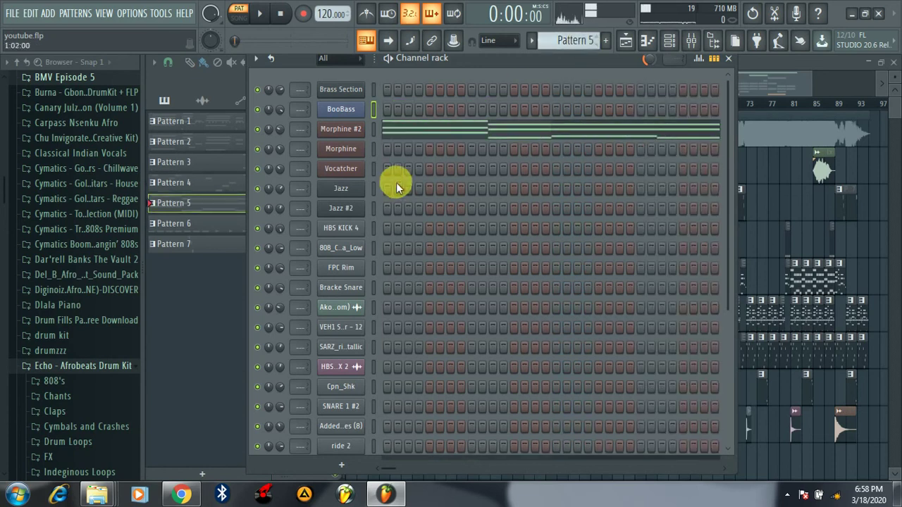
click(395, 130)
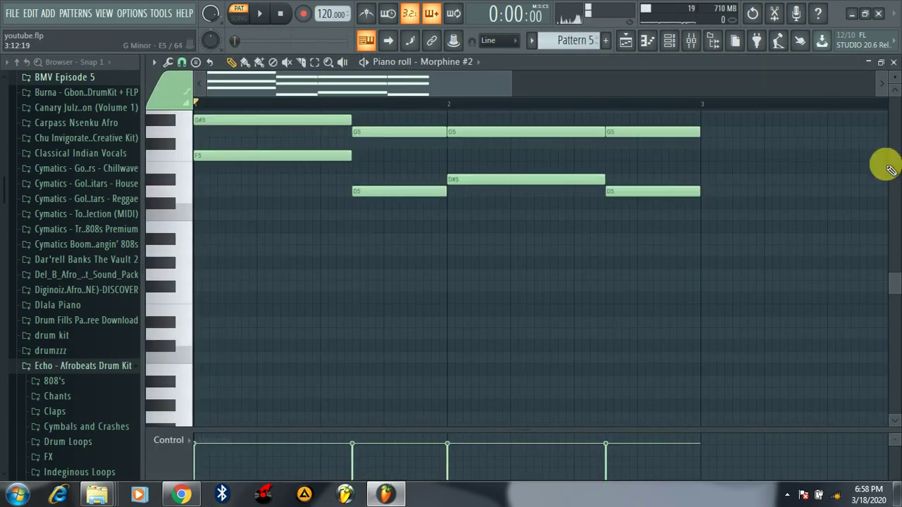
scroll(893, 272, up, 4)
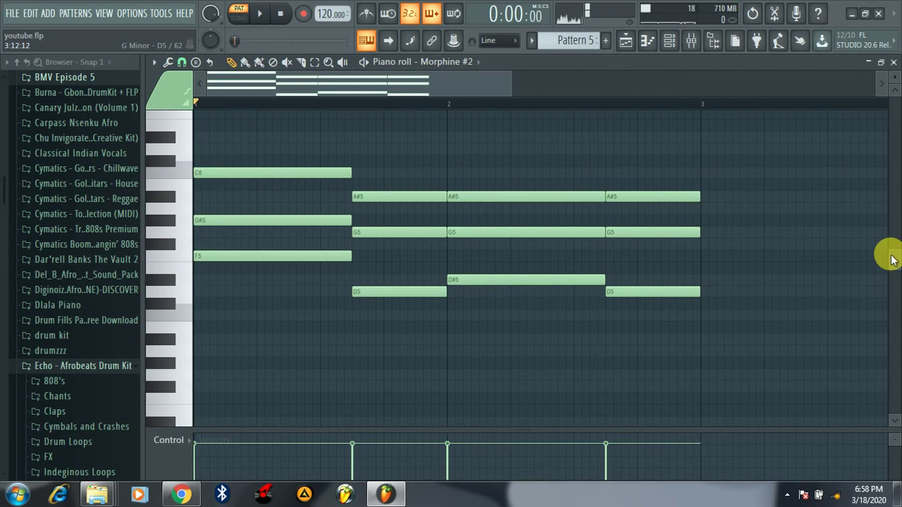
drag(512, 86, 791, 106)
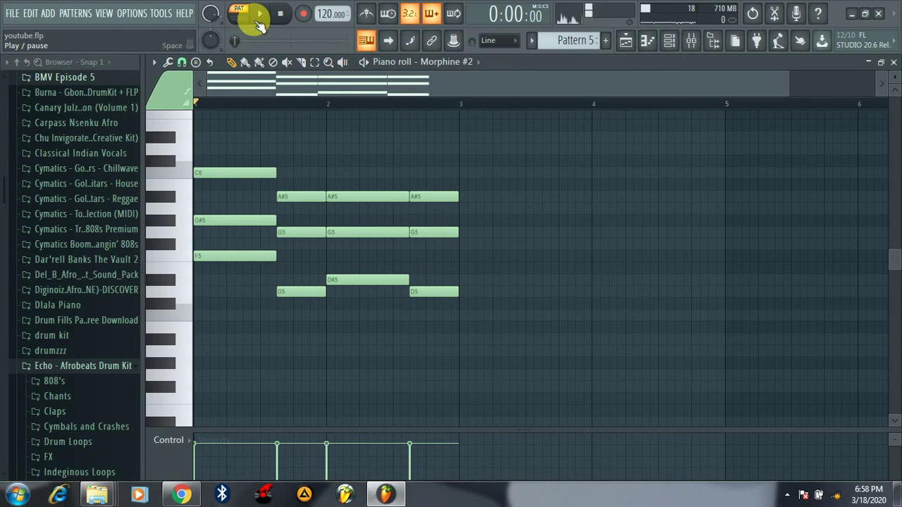
drag(794, 86, 654, 75)
key(space)
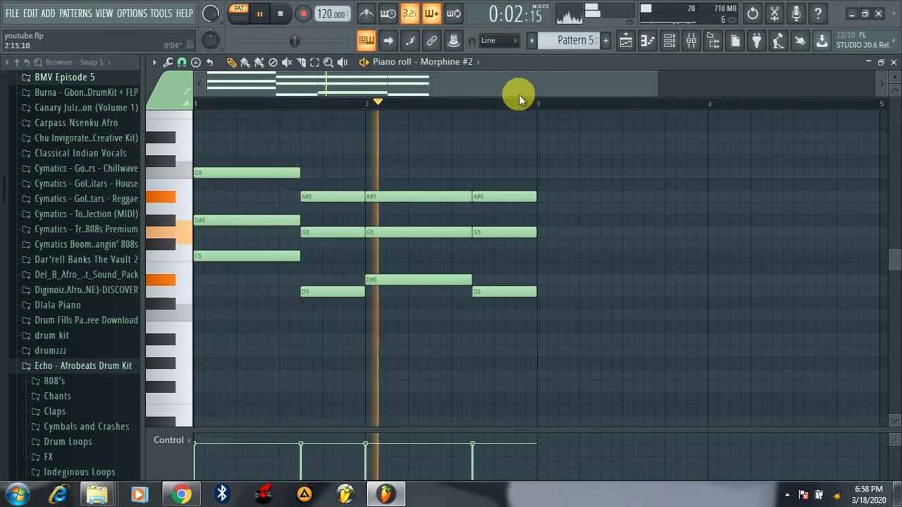
click(893, 62)
key(space)
Switch to Pattern 6 and play its percussion and ride channels at the end of the channel rack, then stop.
drag(580, 45, 580, 39)
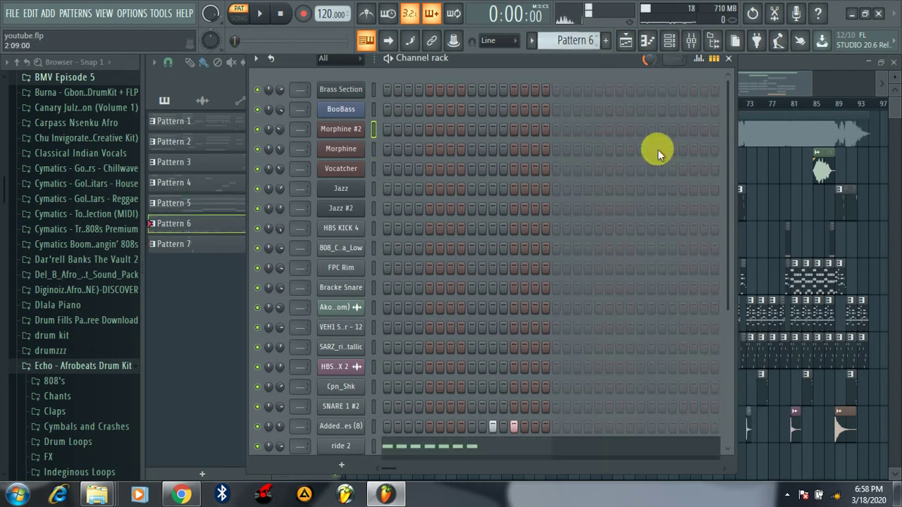
drag(728, 195, 720, 361)
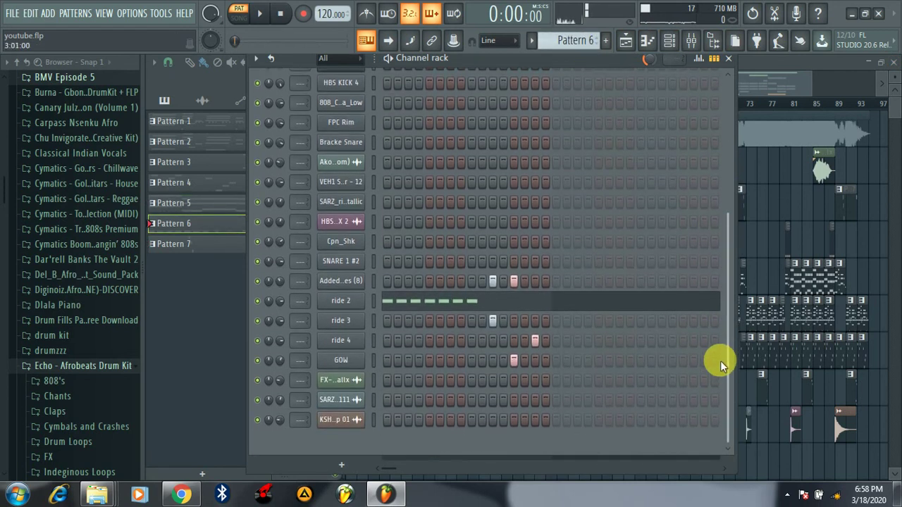
key(space)
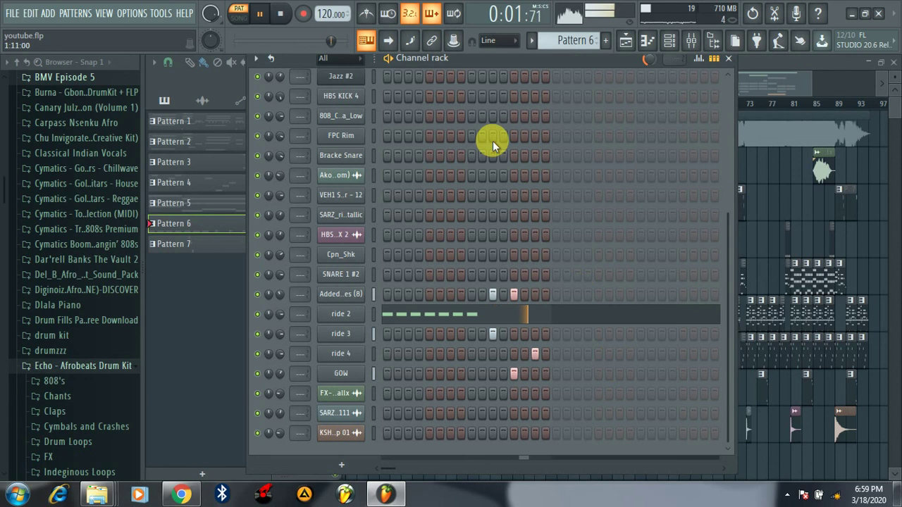
key(space)
Check Pattern 7 in the channel rack, return to Pattern 6 and close the rack to show the playlist.
click(605, 41)
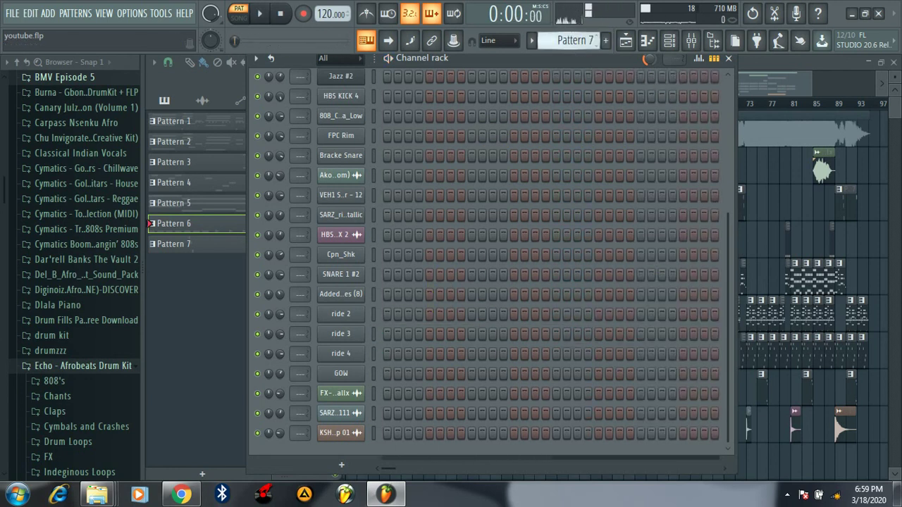
drag(590, 39, 589, 45)
click(791, 73)
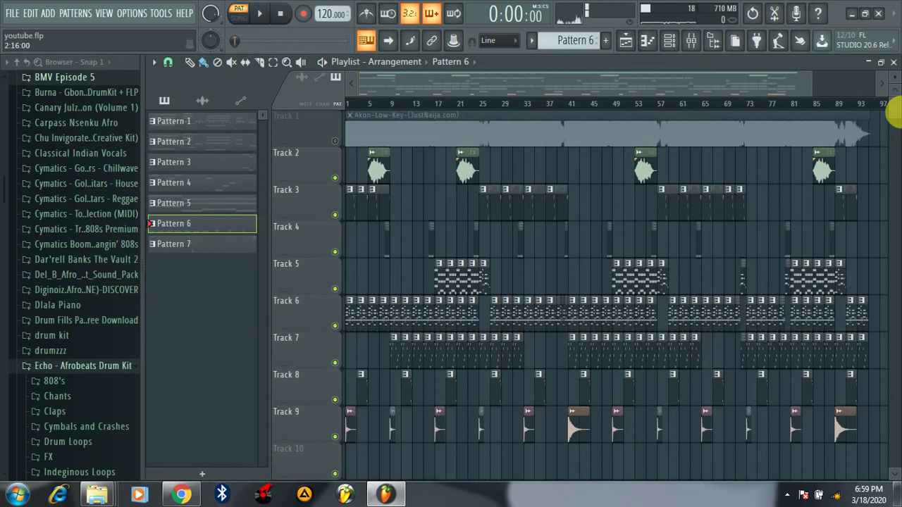
Solo Track 9 in the playlist and switch playback from pattern to song mode.
scroll(891, 114, down, 1)
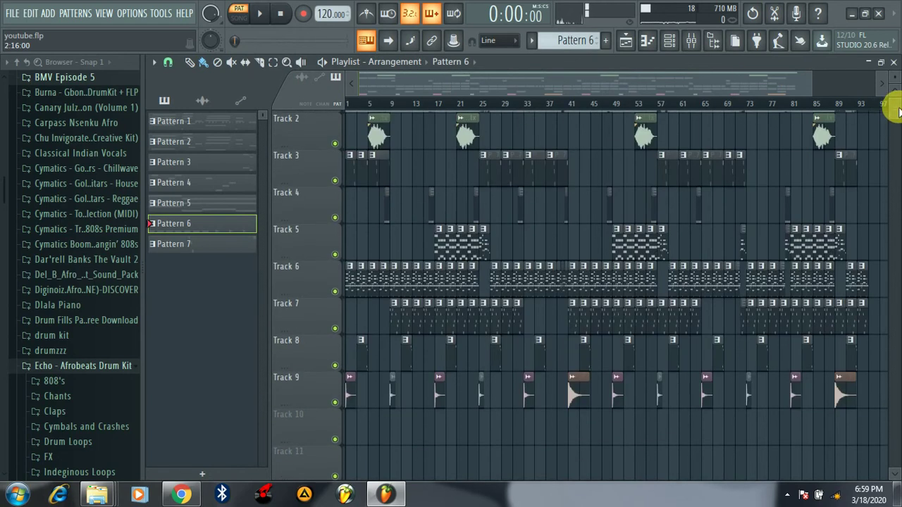
drag(808, 86, 518, 130)
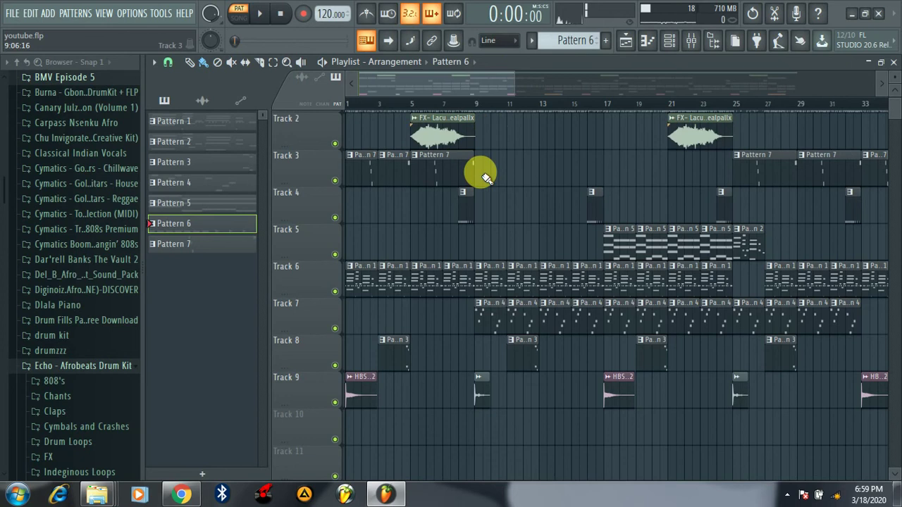
right_click(336, 402)
key(space)
click(238, 18)
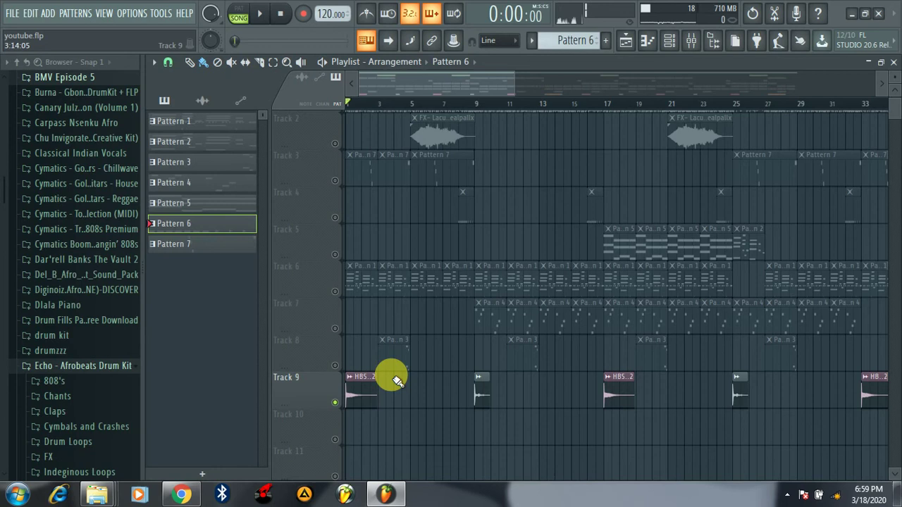
Unmute Track 2 and play the song from its first FX clip at bar 5, then briefly from the beginning.
click(335, 143)
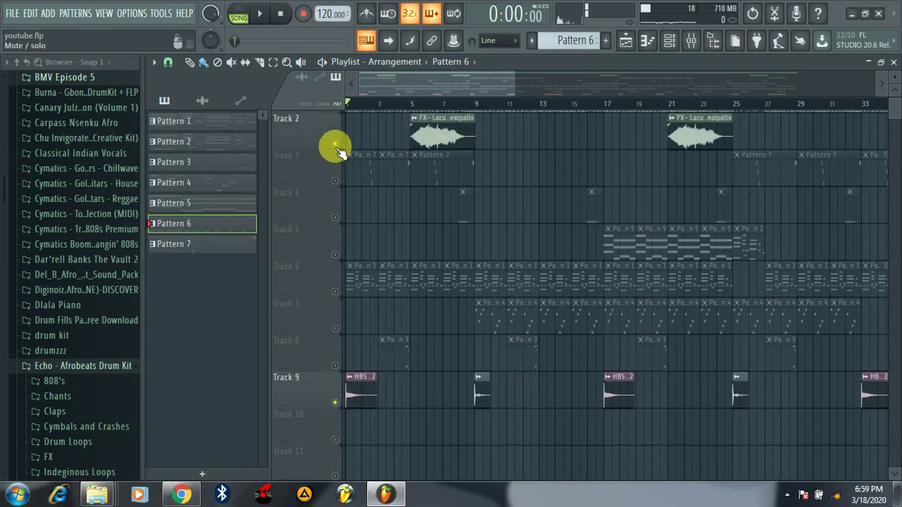
click(411, 104)
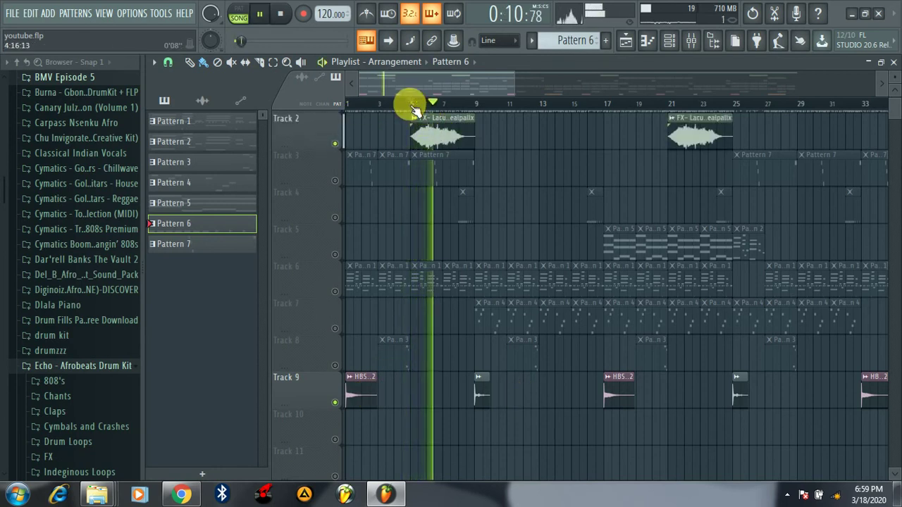
key(space)
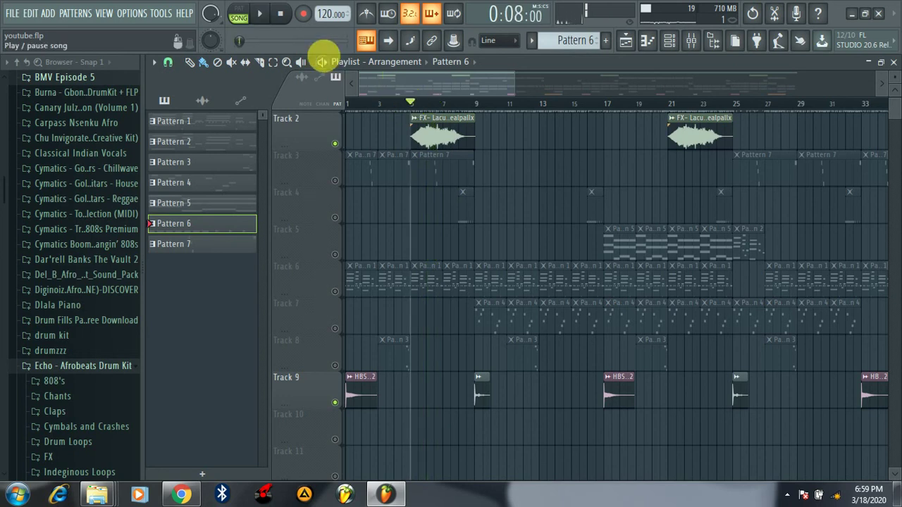
click(279, 14)
click(259, 14)
click(263, 15)
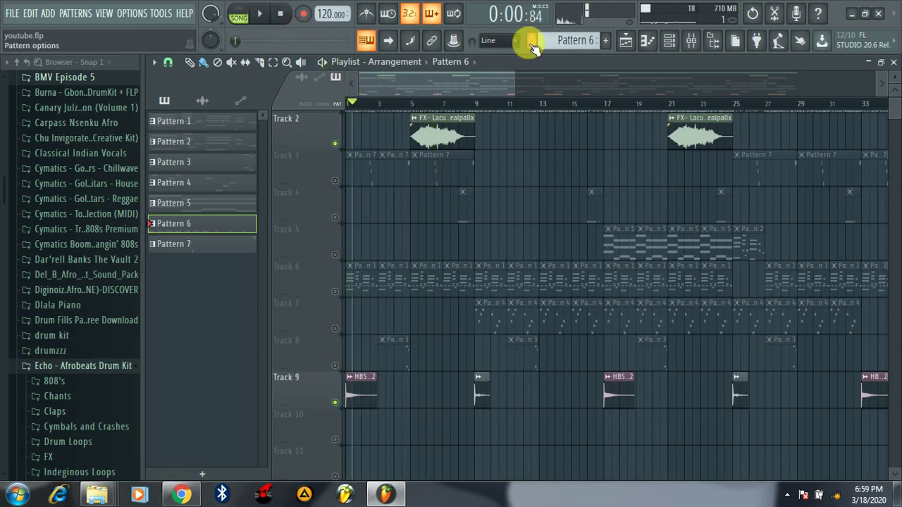
Toggle solo on Track 2 to unmute every track in the playlist.
drag(514, 85, 708, 90)
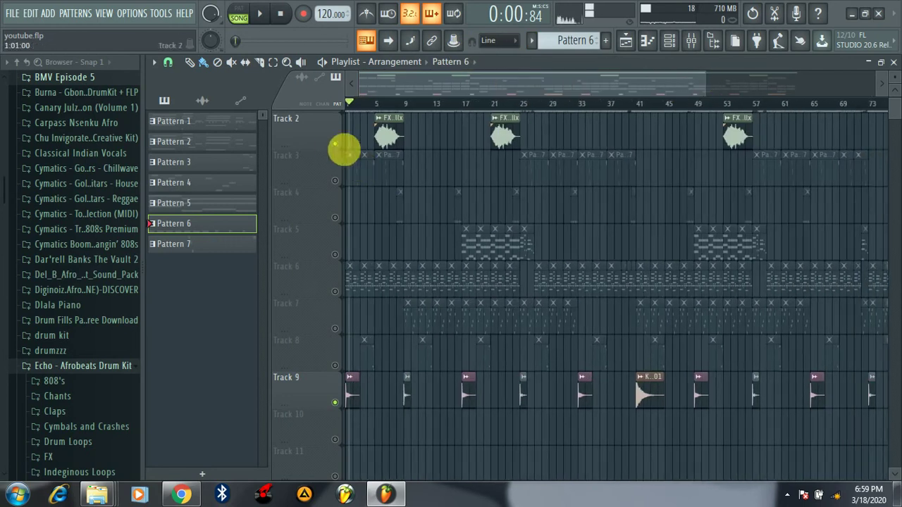
right_click(335, 145)
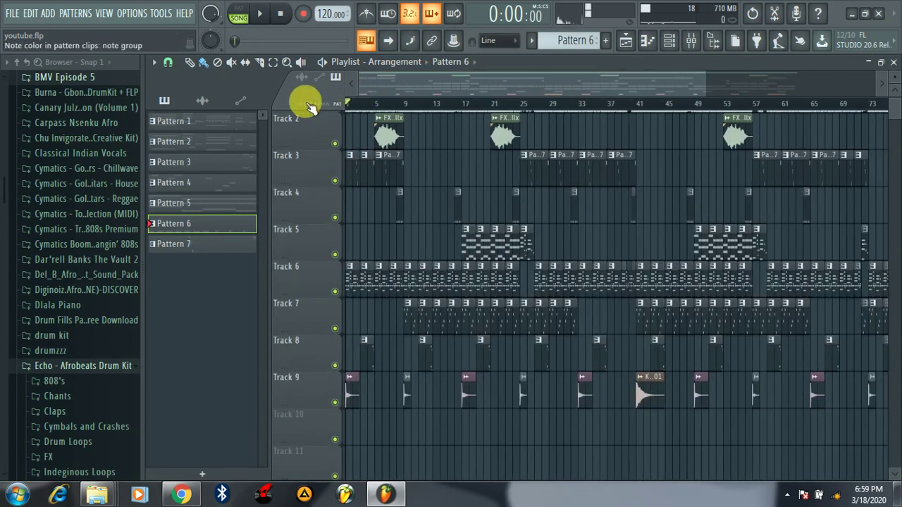
click(893, 105)
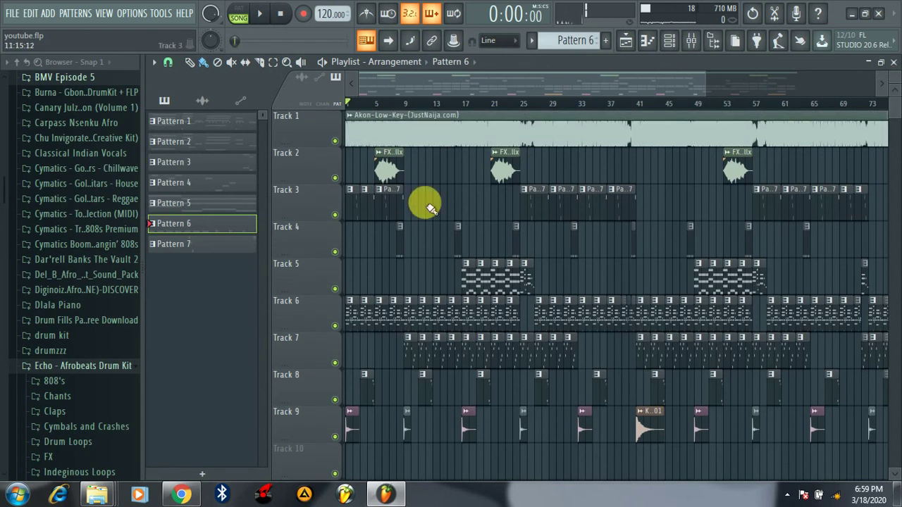
Mute Track 1, which holds the Akon-Low-Key reference audio clip.
click(336, 142)
click(337, 143)
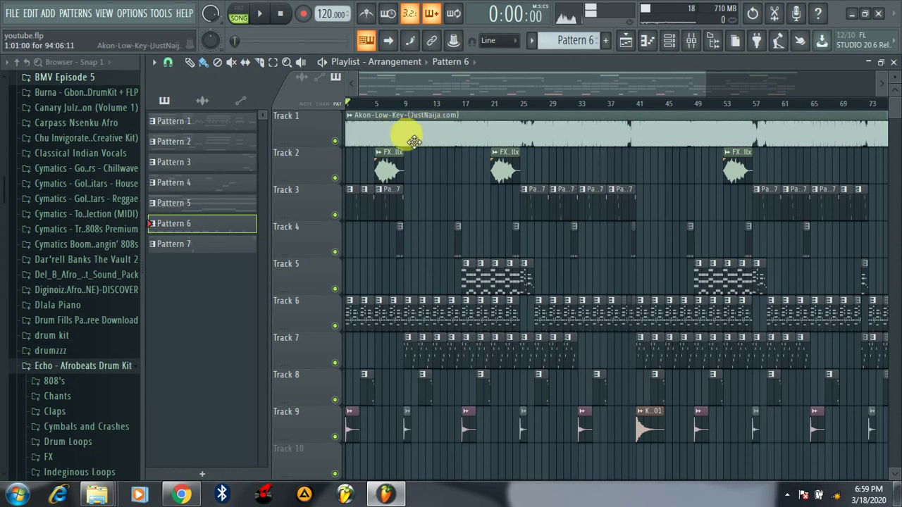
scroll(700, 85, up, 2)
click(335, 141)
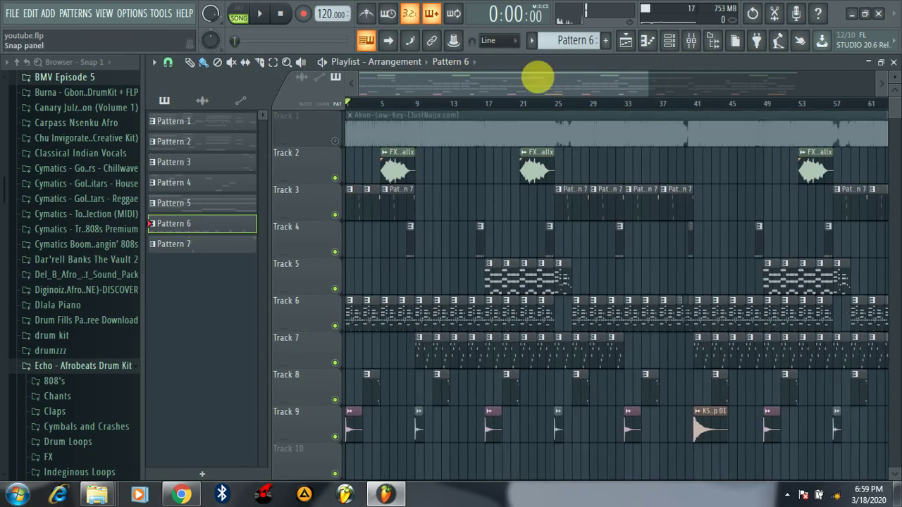
Review the full arrangement across the playlist tracks and play the song with the reference audio muted.
scroll(754, 94, down, 2)
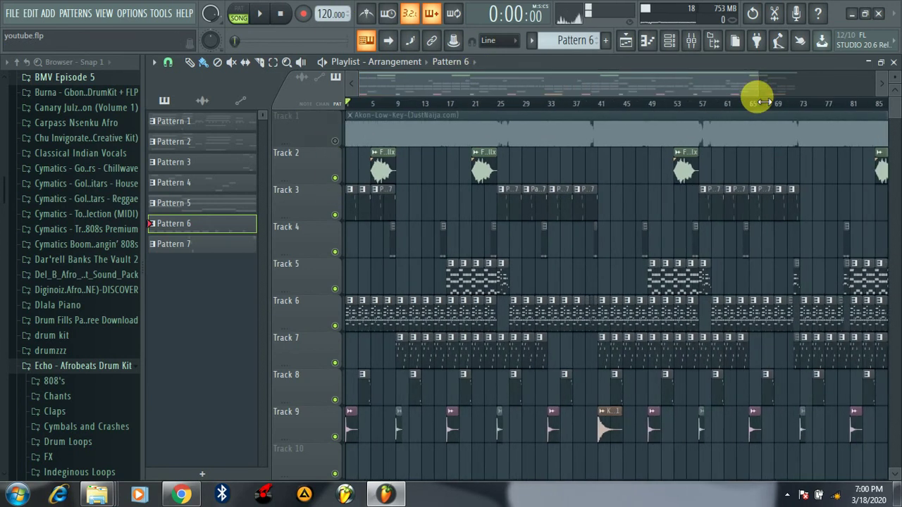
scroll(892, 112, down, 2)
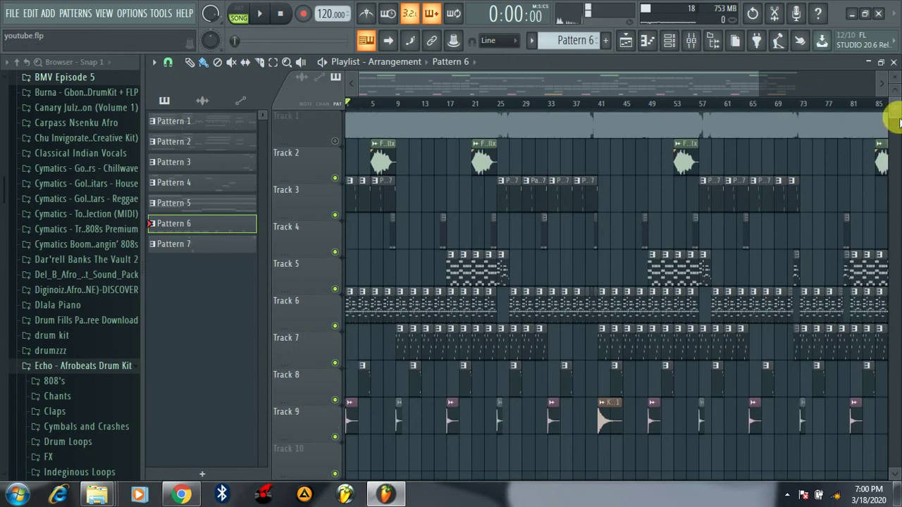
scroll(893, 99, up, 2)
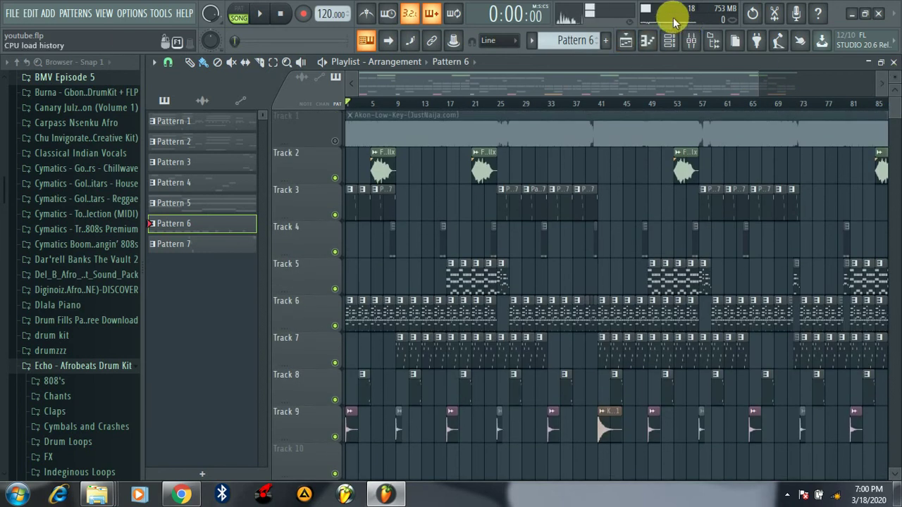
scroll(811, 93, down, 2)
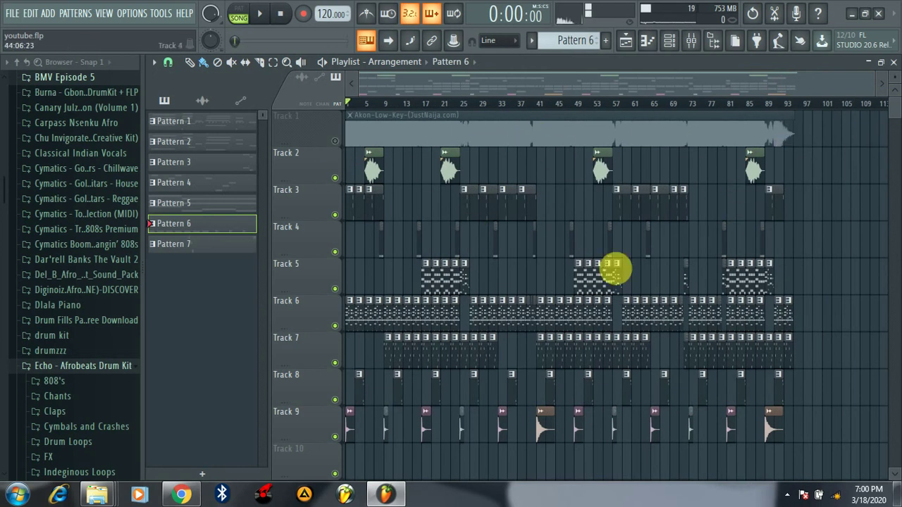
drag(897, 105, 655, 84)
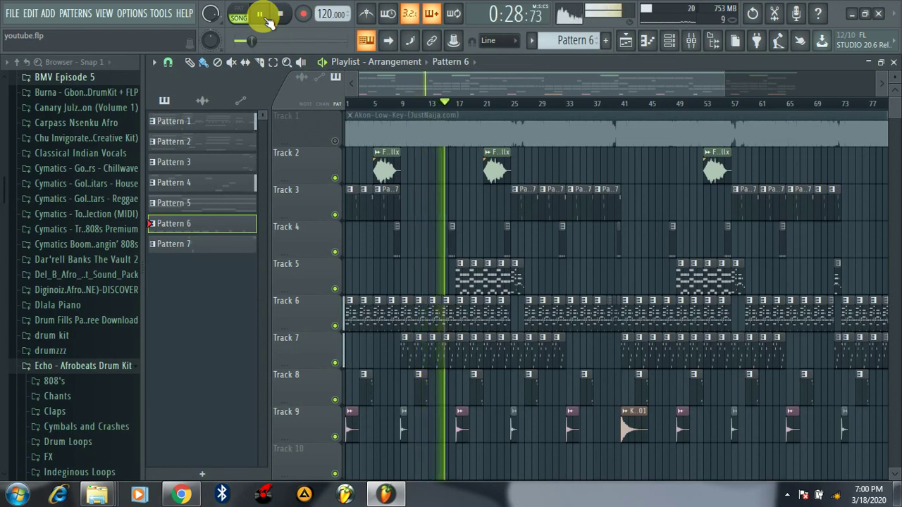
drag(900, 105, 899, 104)
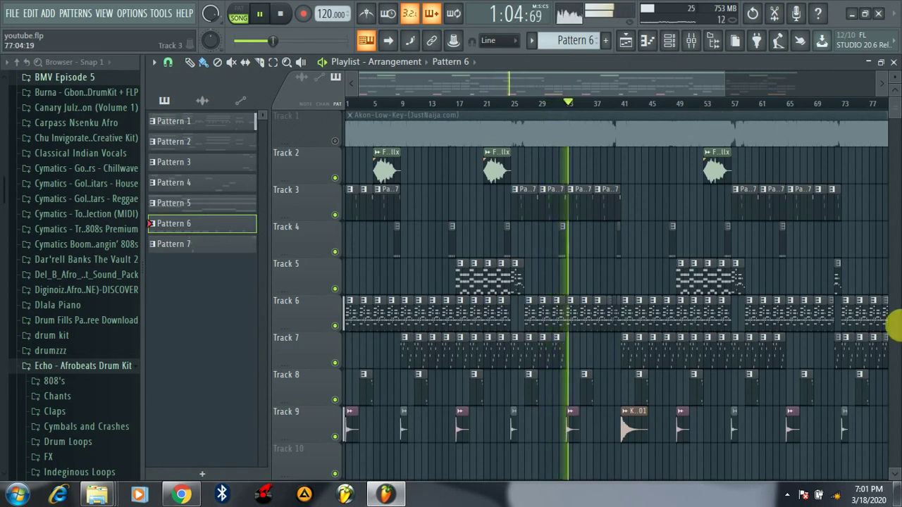
click(787, 495)
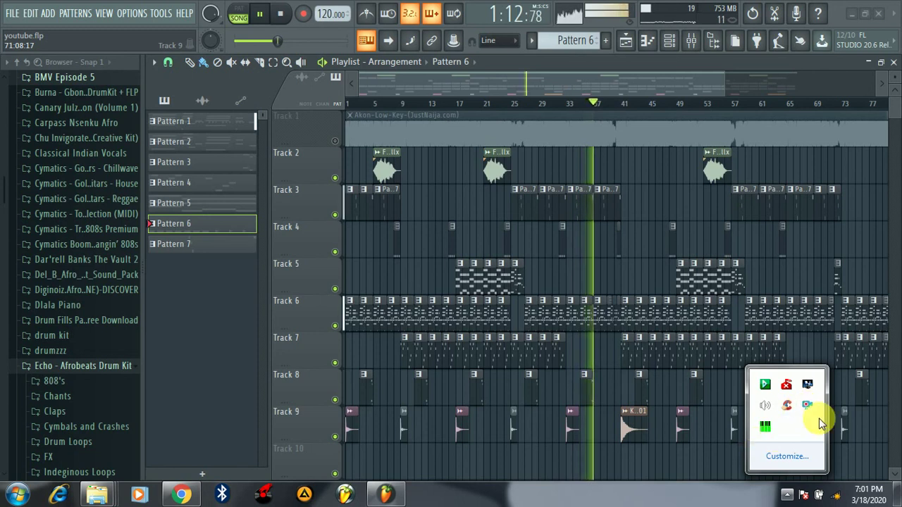
right_click(804, 398)
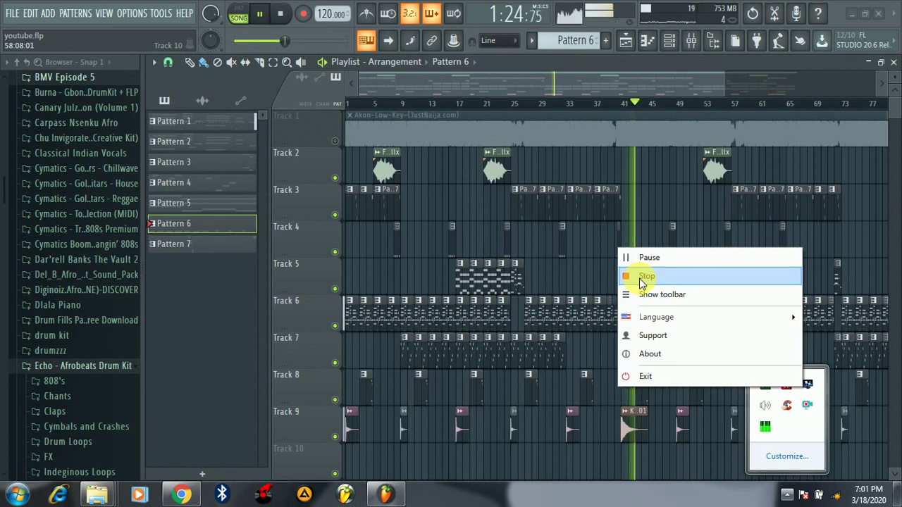
right_click(809, 409)
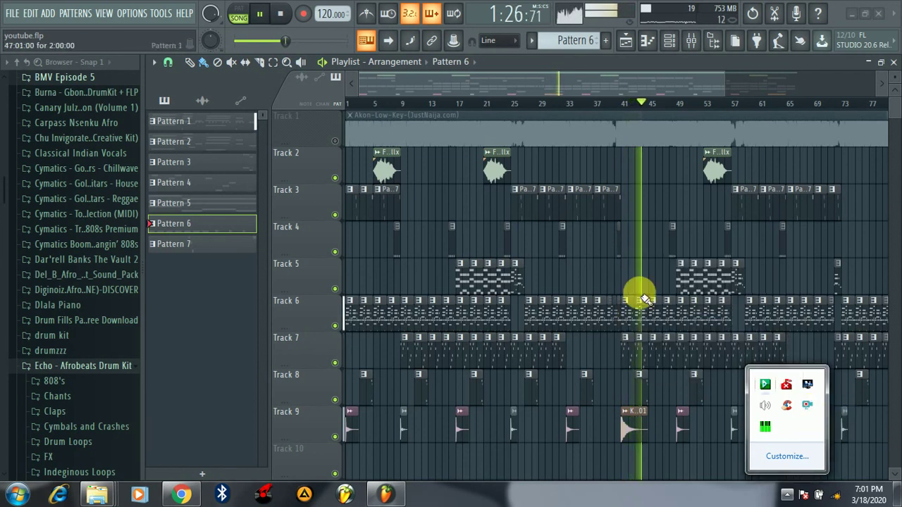
click(484, 87)
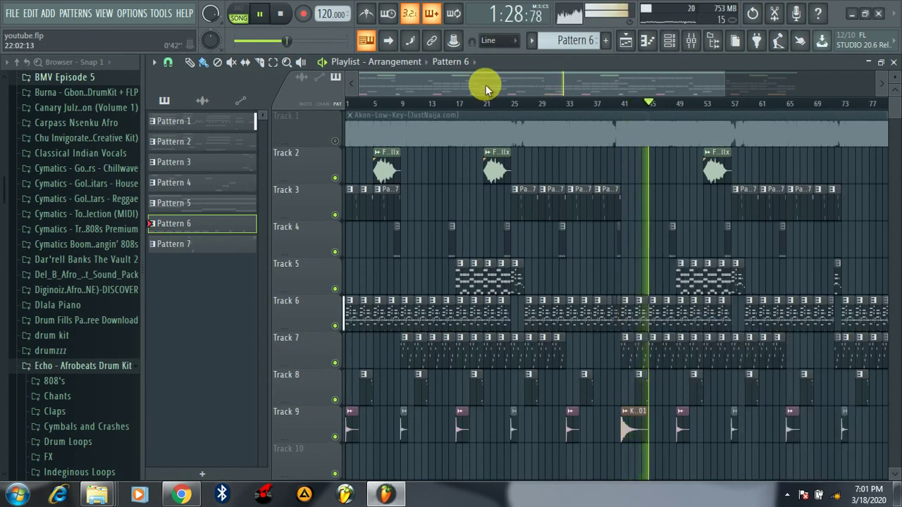
Stop the song playback and show the hidden icons of the taskbar's notification area.
key(space)
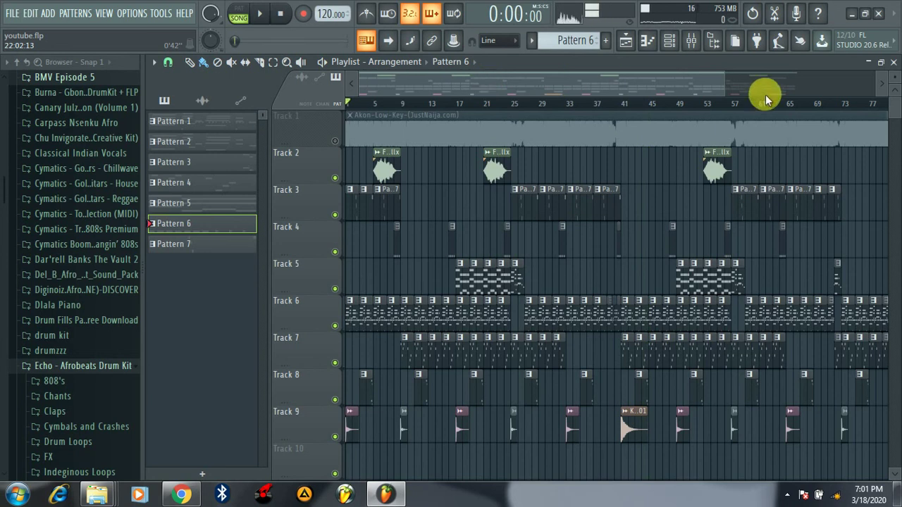
drag(731, 92, 801, 96)
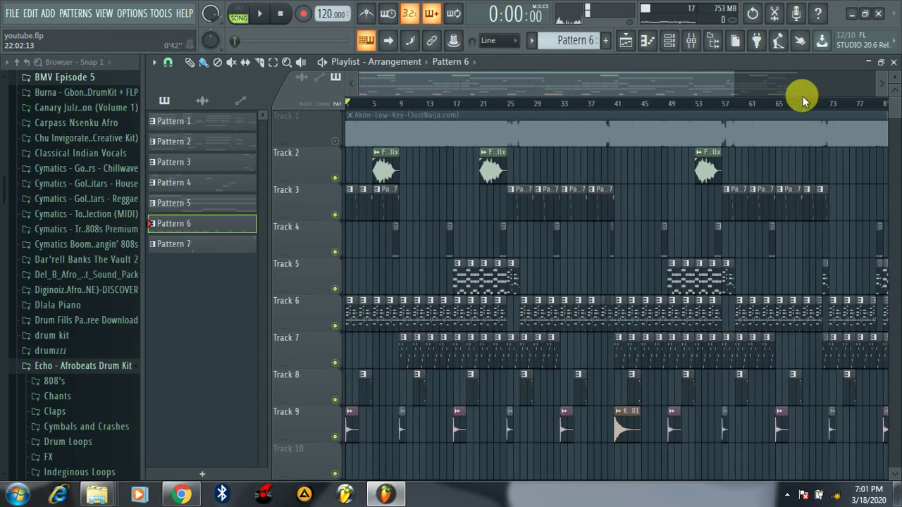
click(786, 496)
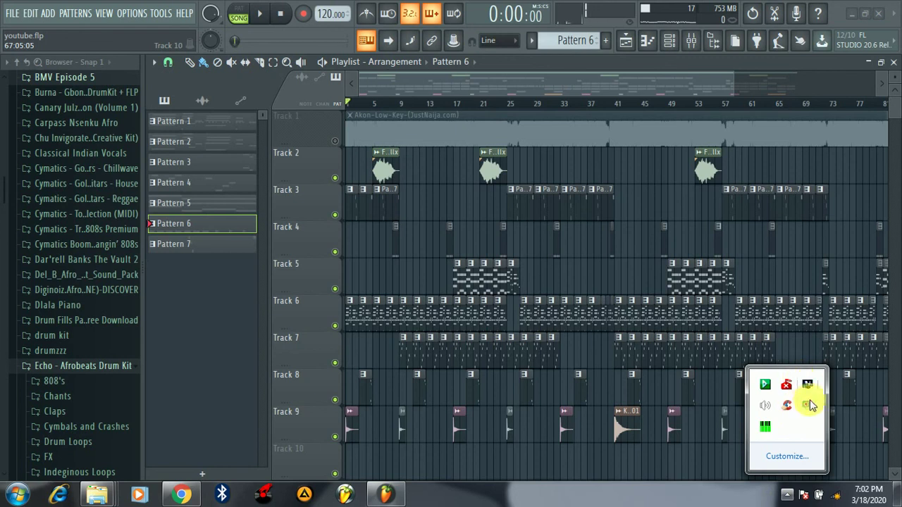